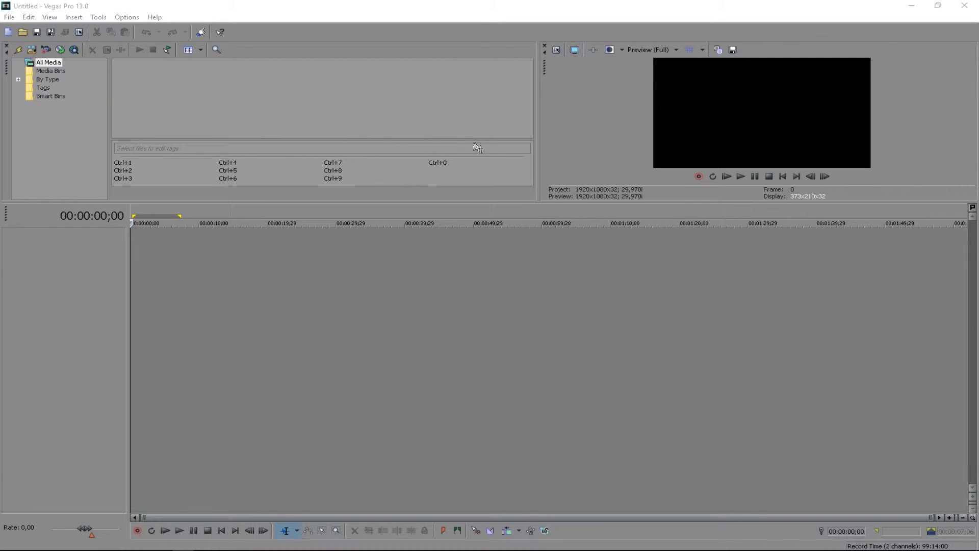
click(10, 18)
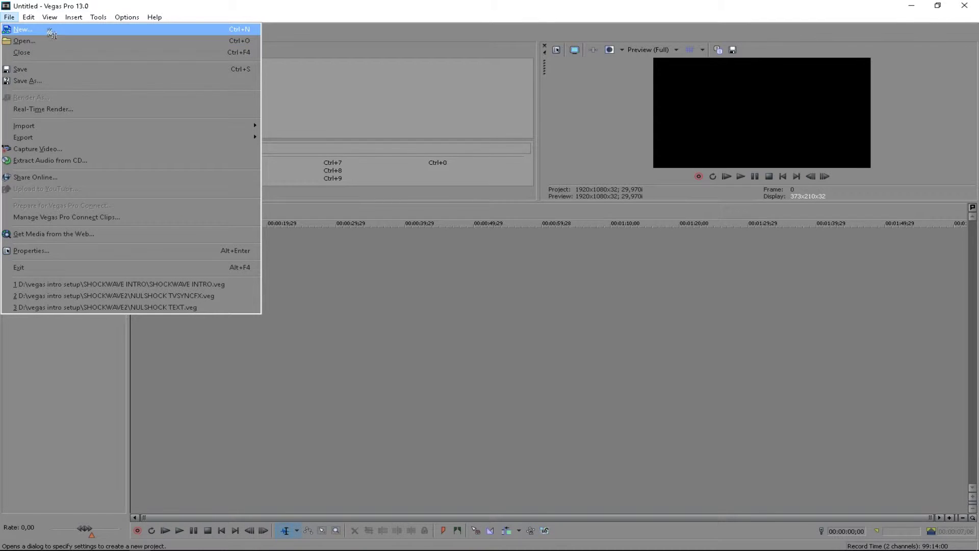
click(395, 77)
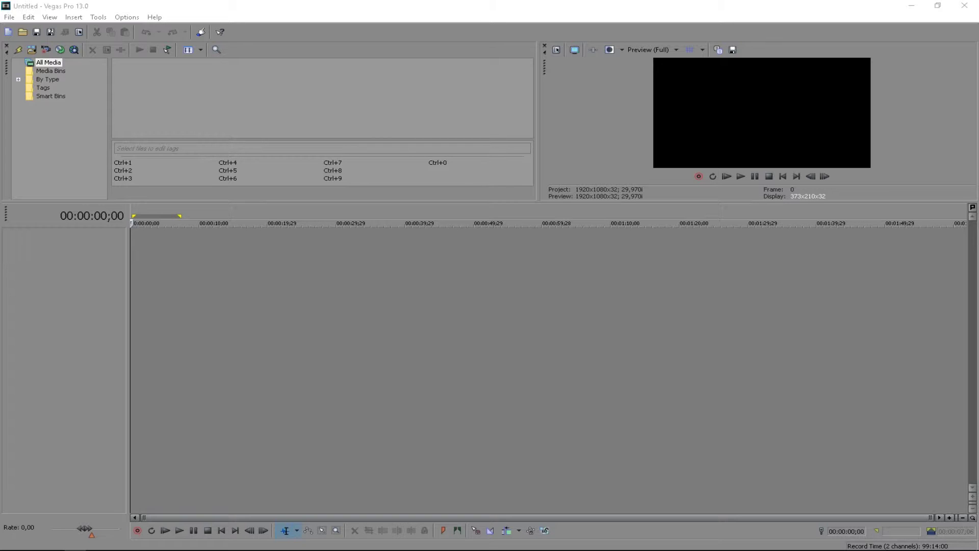
Import another jungle tf.mp4 into the project media and place it at the start of the timeline
drag(627, 199, 190, 104)
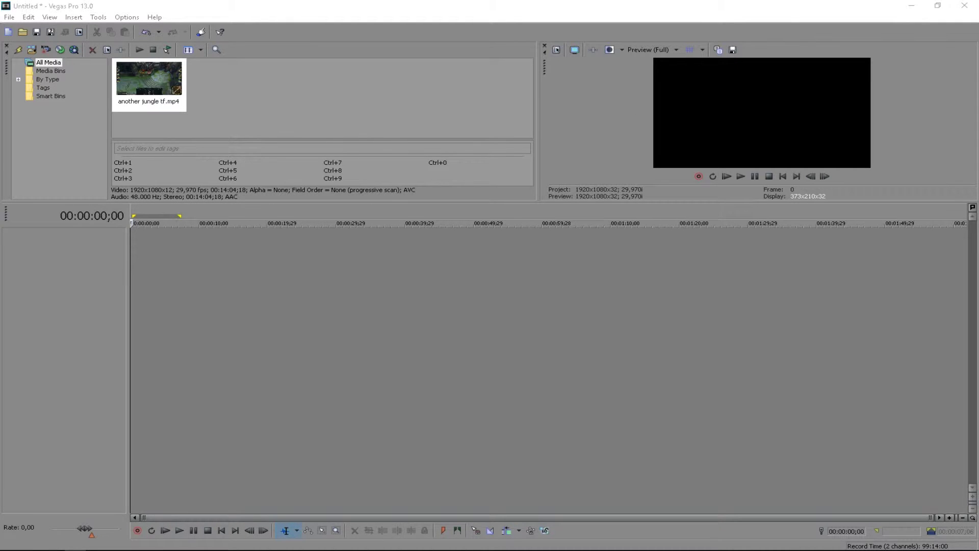
drag(152, 84, 138, 254)
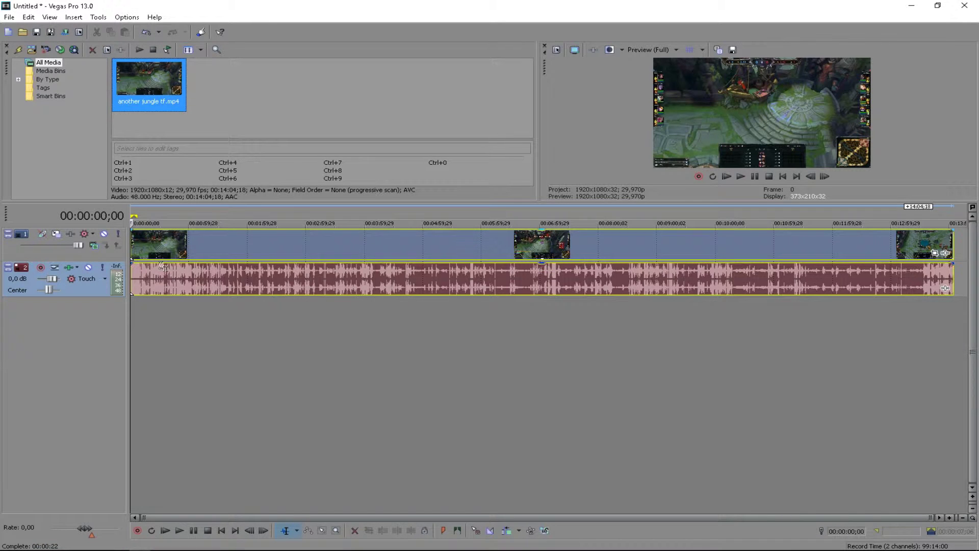
click(225, 383)
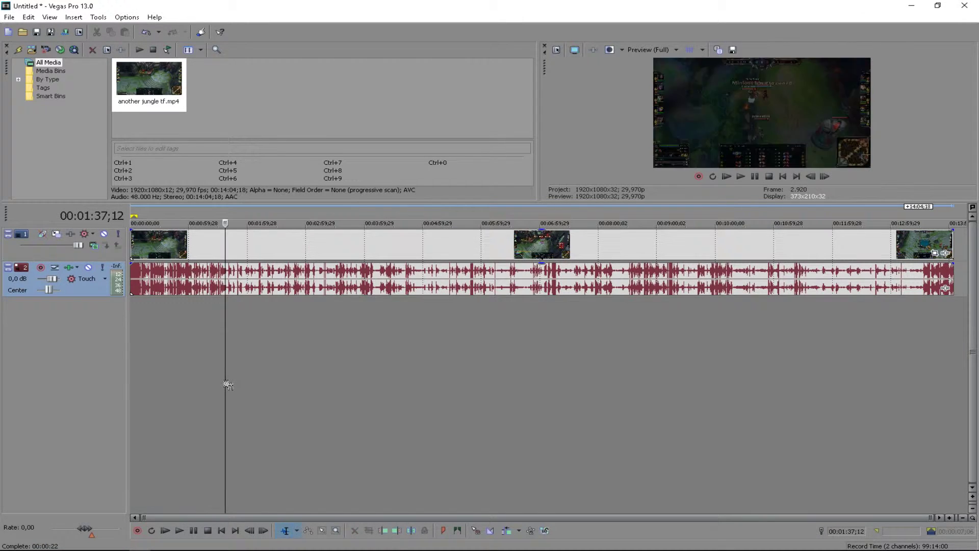
click(134, 251)
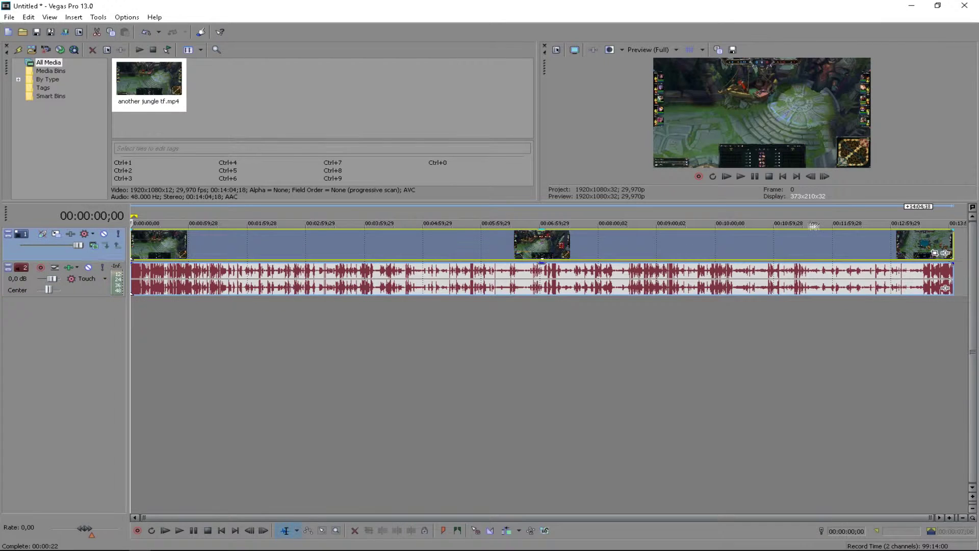
Insert a new empty video track above the gameplay clip
right_click(216, 249)
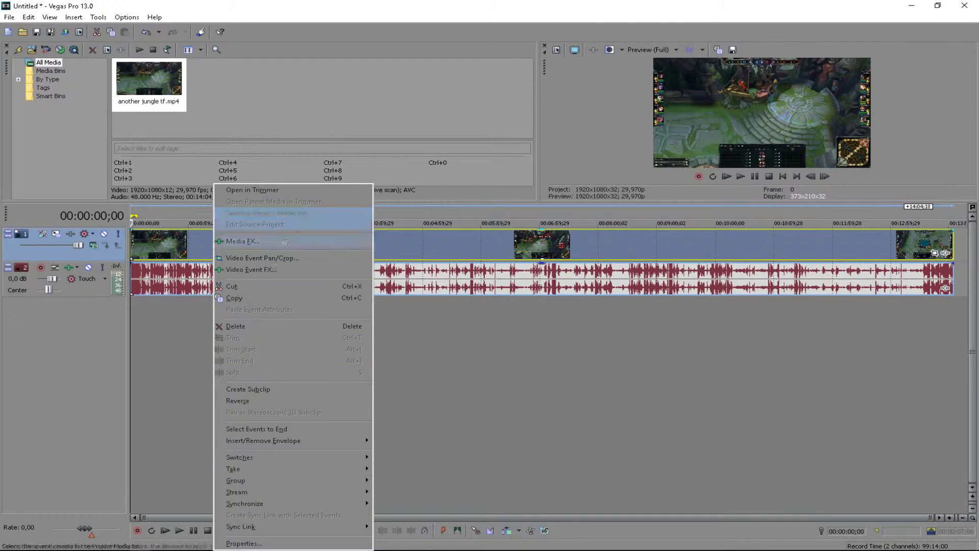
click(173, 404)
right_click(159, 322)
click(220, 351)
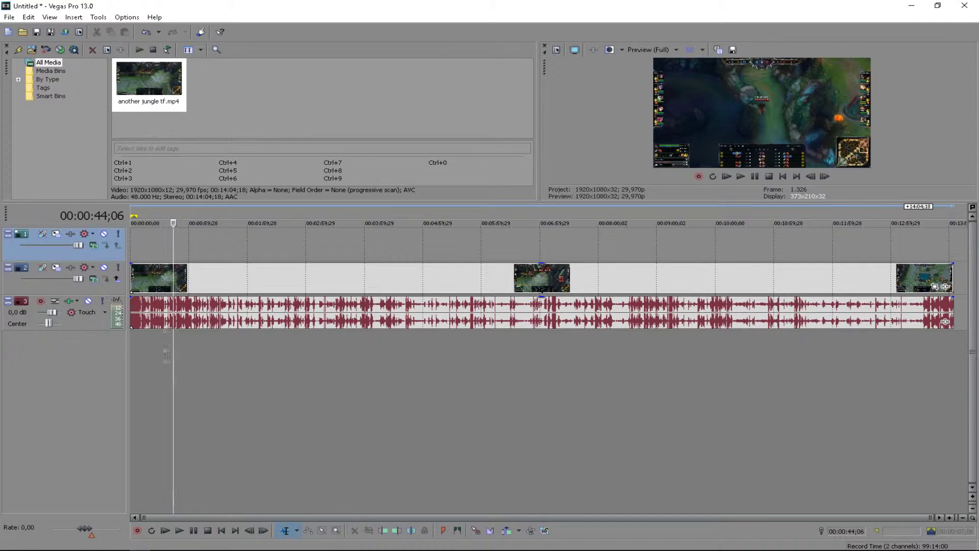
Insert a text media event on the new video track at the beginning of the timeline
click(157, 248)
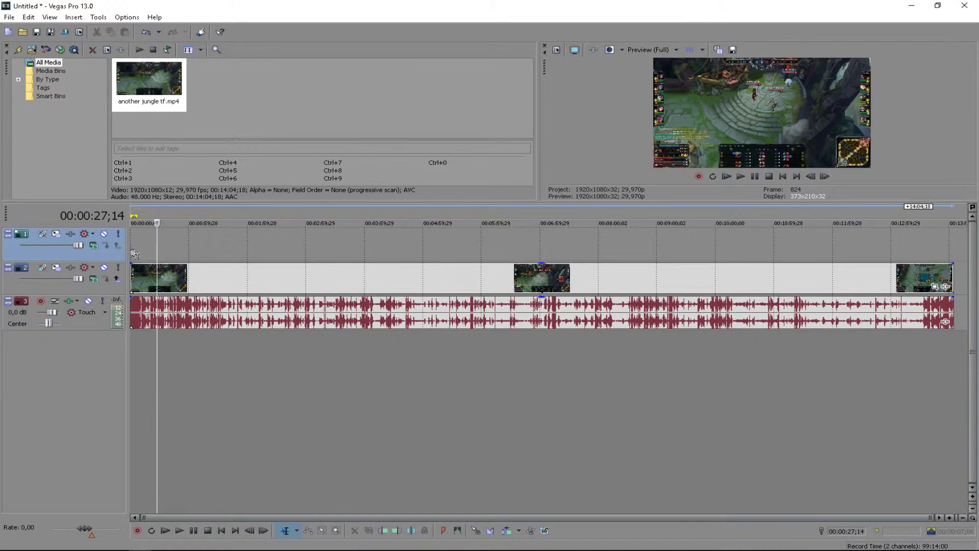
click(132, 249)
right_click(141, 250)
mouse_move(232, 394)
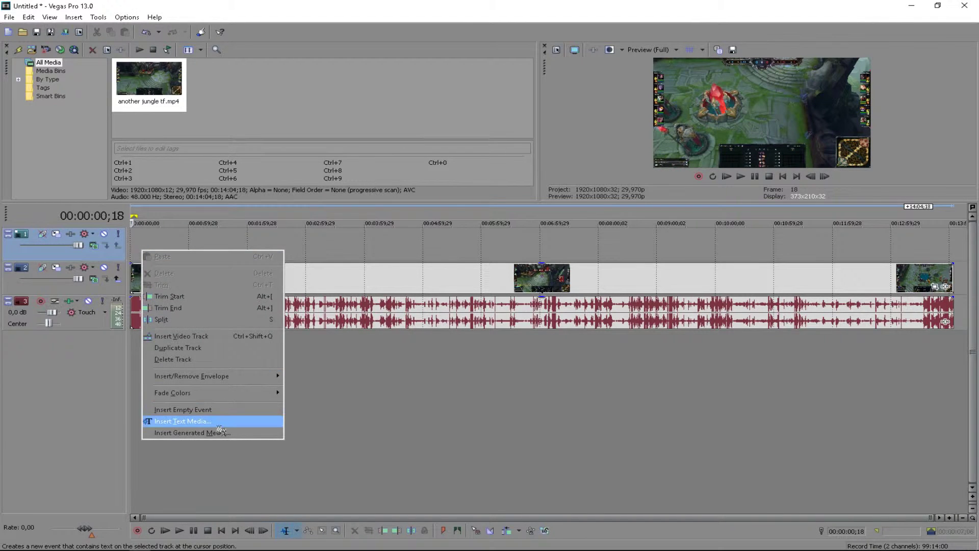
click(201, 421)
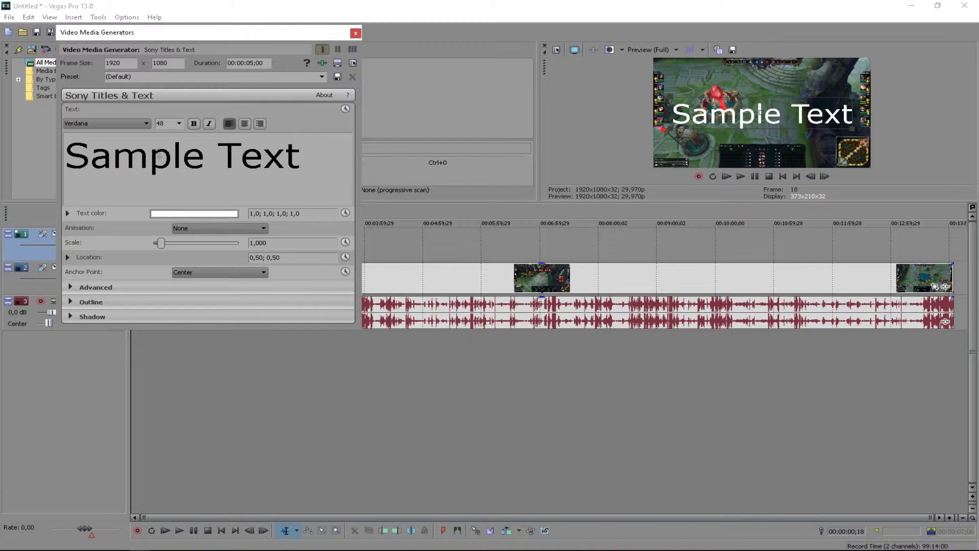
triple_click(266, 172)
click(200, 170)
triple_click(201, 170)
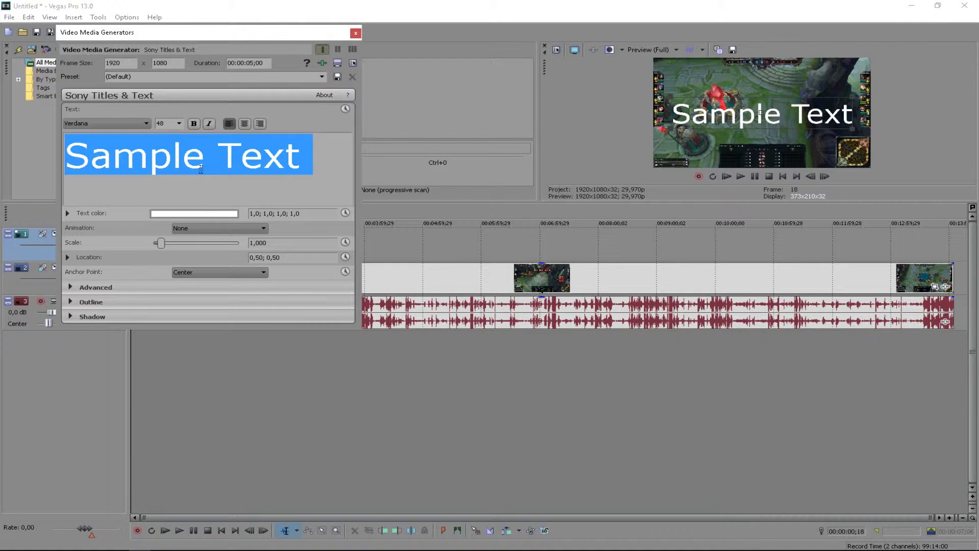
text(www.nlasgamin)
text(g.nl)
triple_click(208, 161)
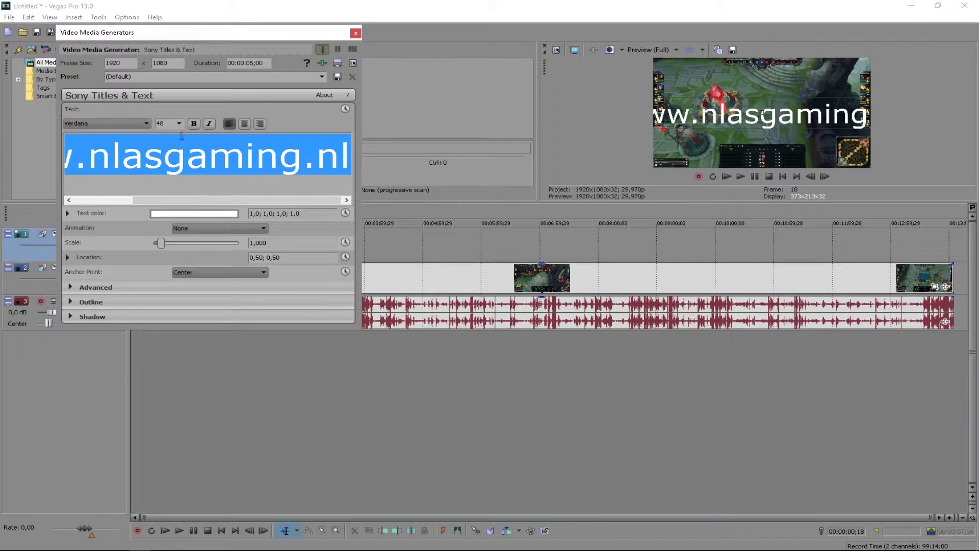
Try font sizes 36 and 42 on the website text and return it to 48
click(179, 123)
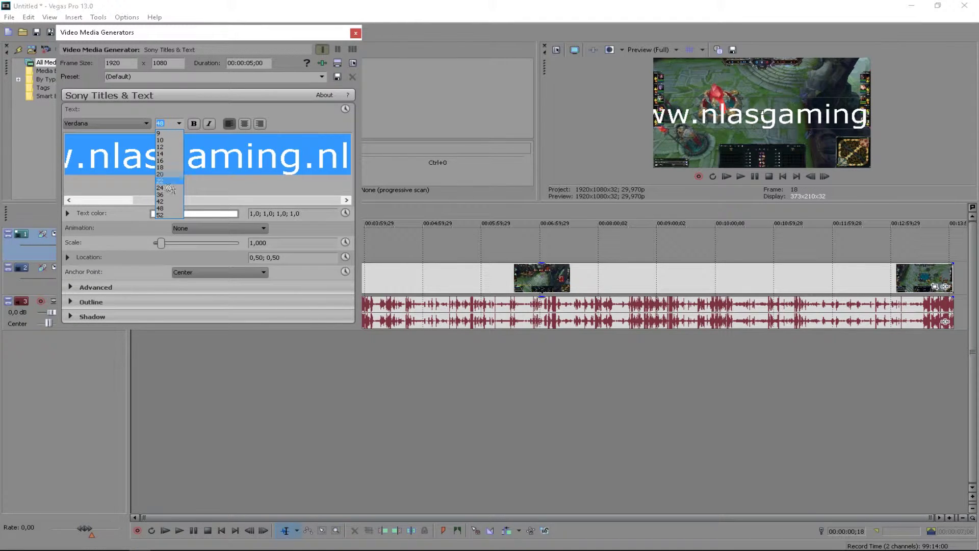
click(174, 193)
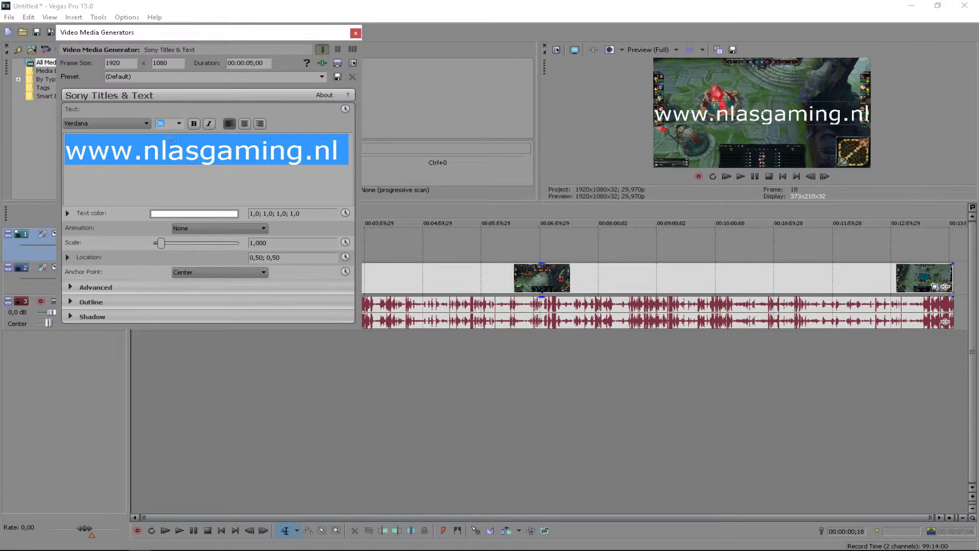
click(179, 124)
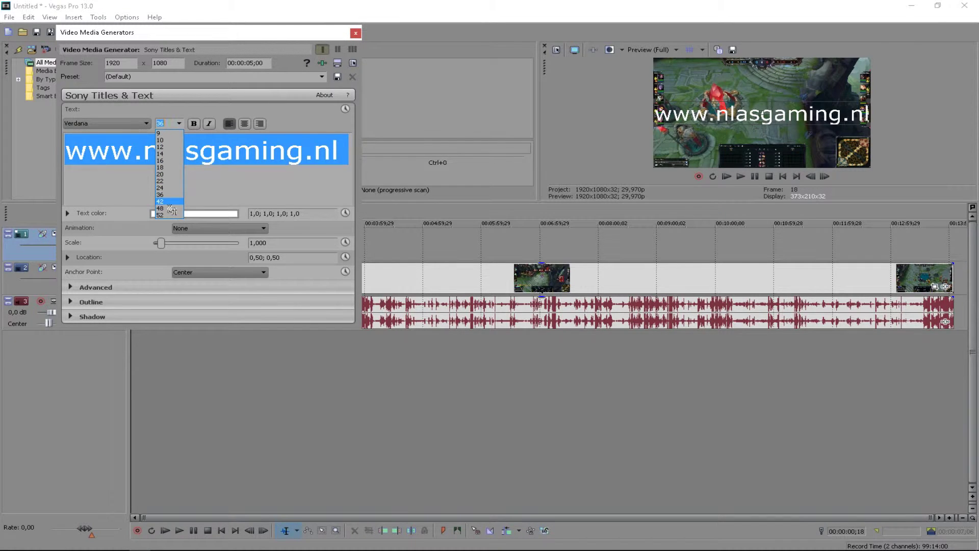
click(168, 202)
click(179, 123)
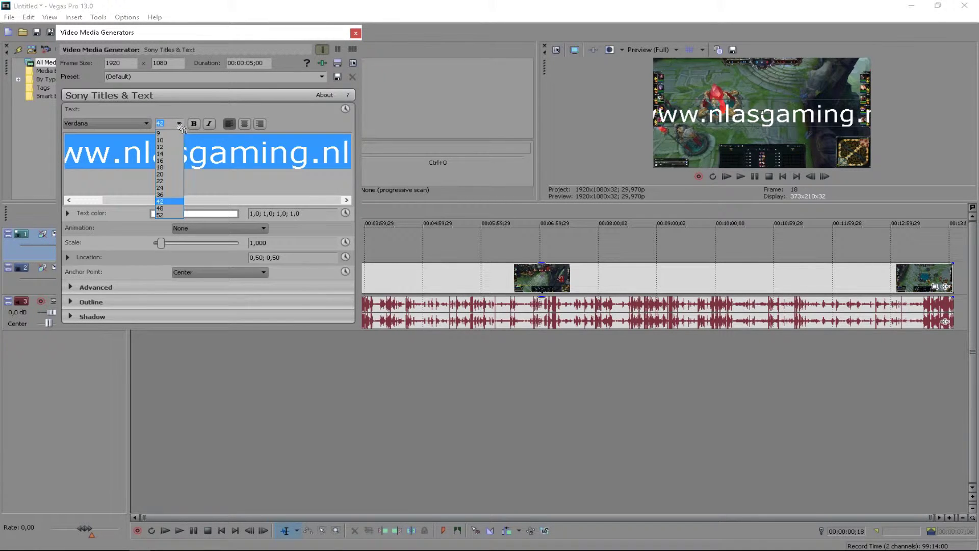
click(174, 214)
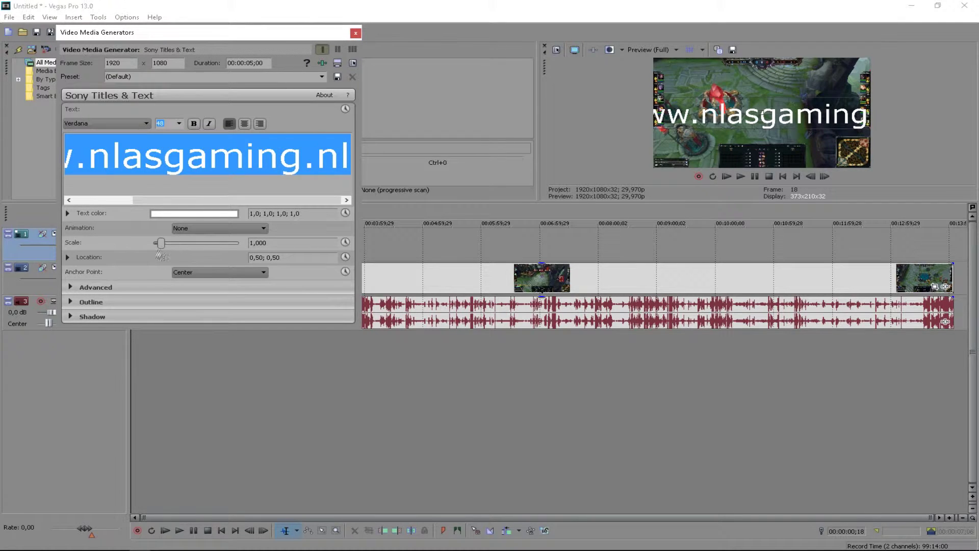
Scale the website text down to about 0.773 and colour it bright green (0.45; 0.98; 0.03)
drag(161, 244, 160, 244)
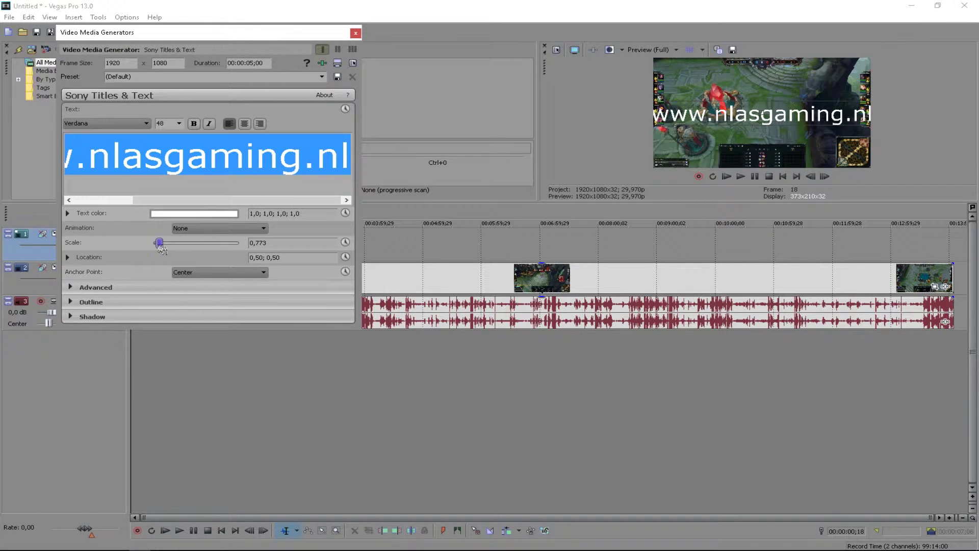
click(197, 213)
drag(233, 242, 233, 294)
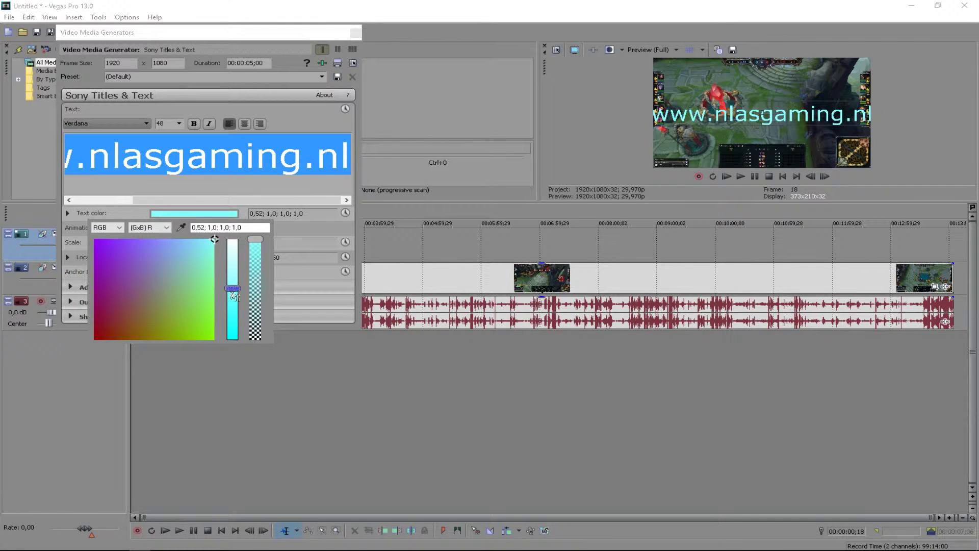
click(212, 338)
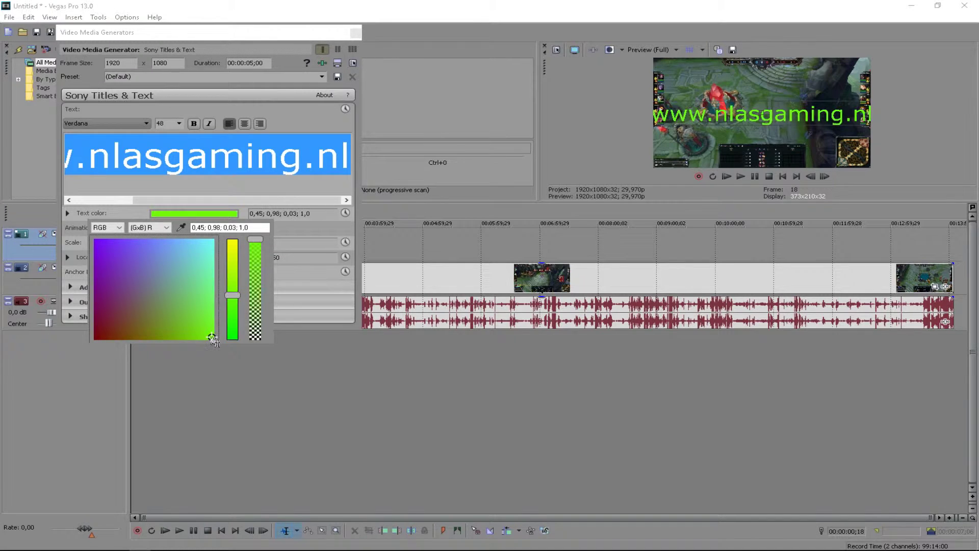
click(245, 183)
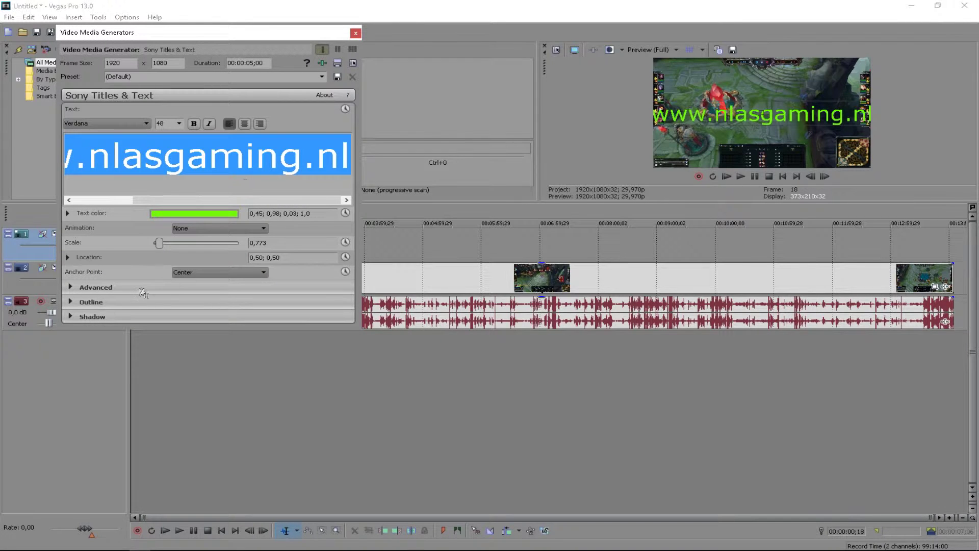
Set the website text's font size to 36, position it near the frame's centre at about 0.52; 0.58, and close the text generator
click(68, 257)
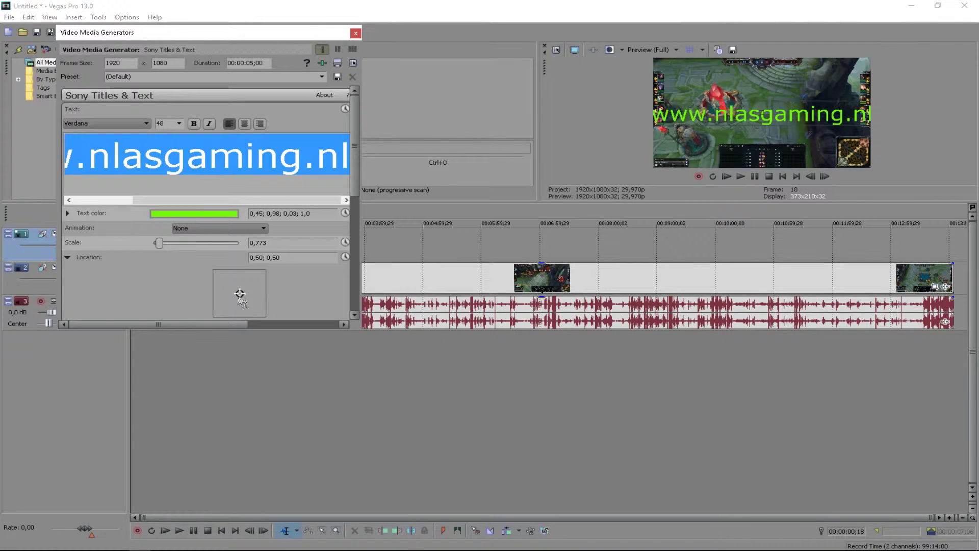
drag(239, 294, 239, 276)
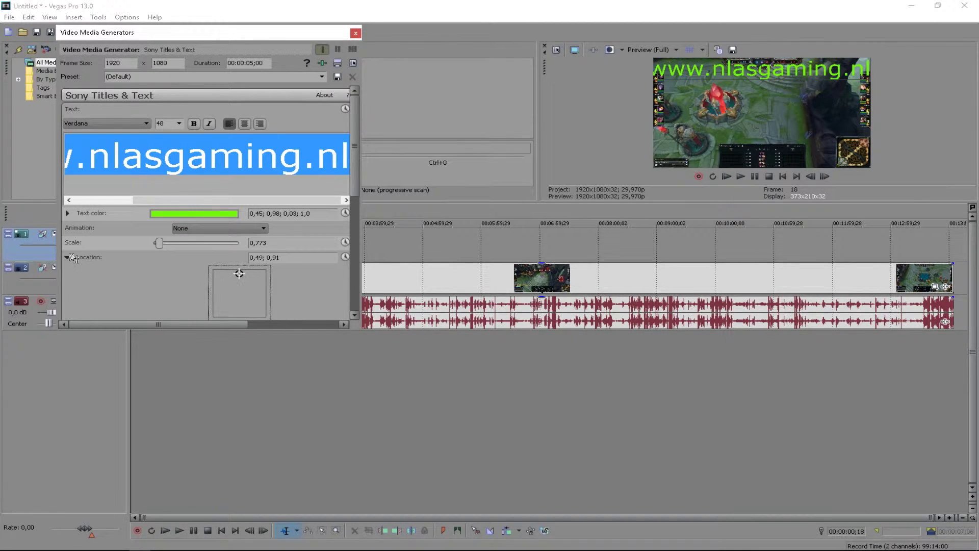
click(178, 125)
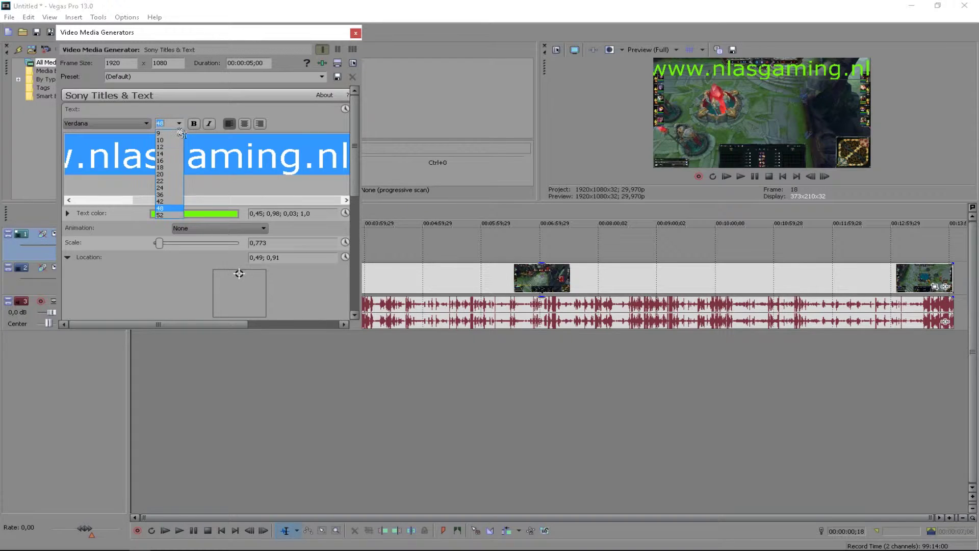
click(170, 194)
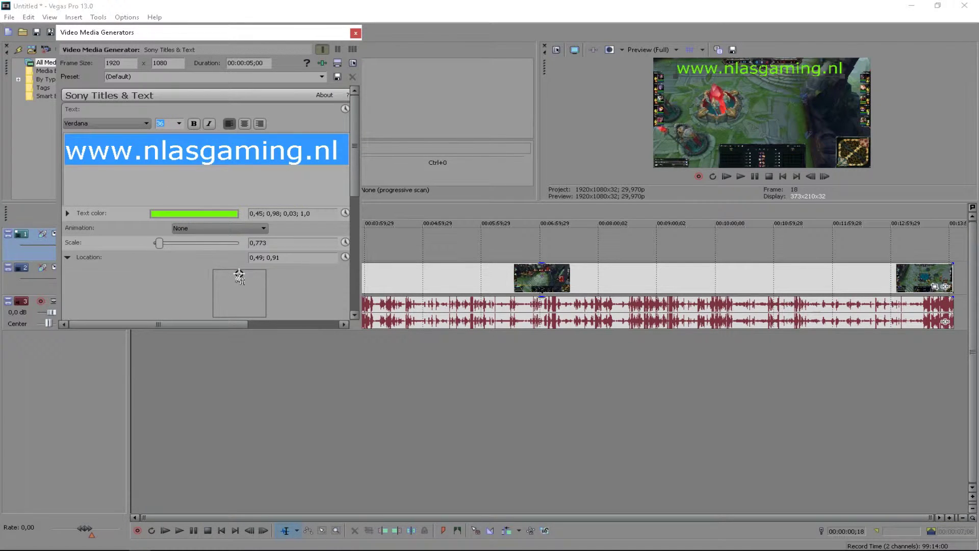
drag(239, 273, 237, 274)
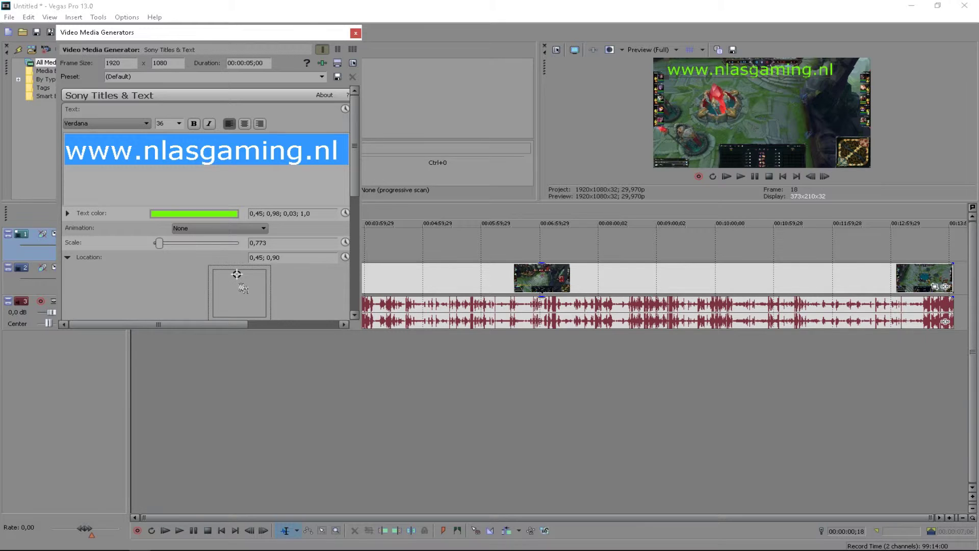
drag(237, 273, 241, 290)
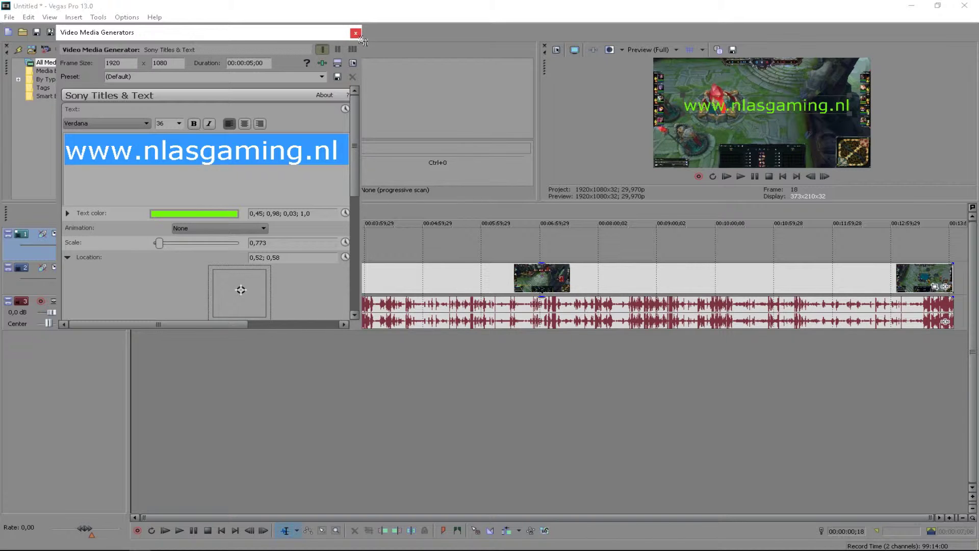
click(306, 112)
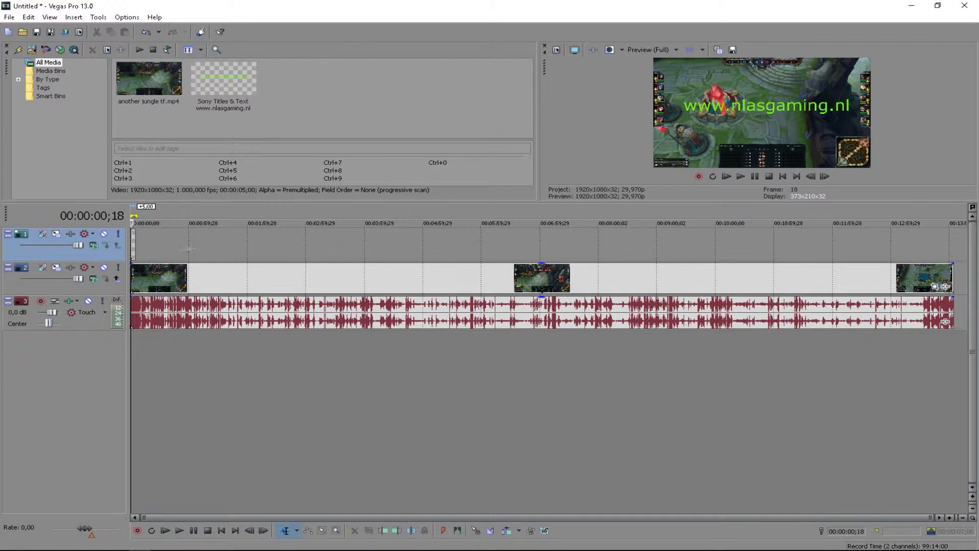
Lengthen the text event by about 3:04 and trim the gameplay video and audio to end at the same point
click(134, 250)
drag(134, 249, 312, 252)
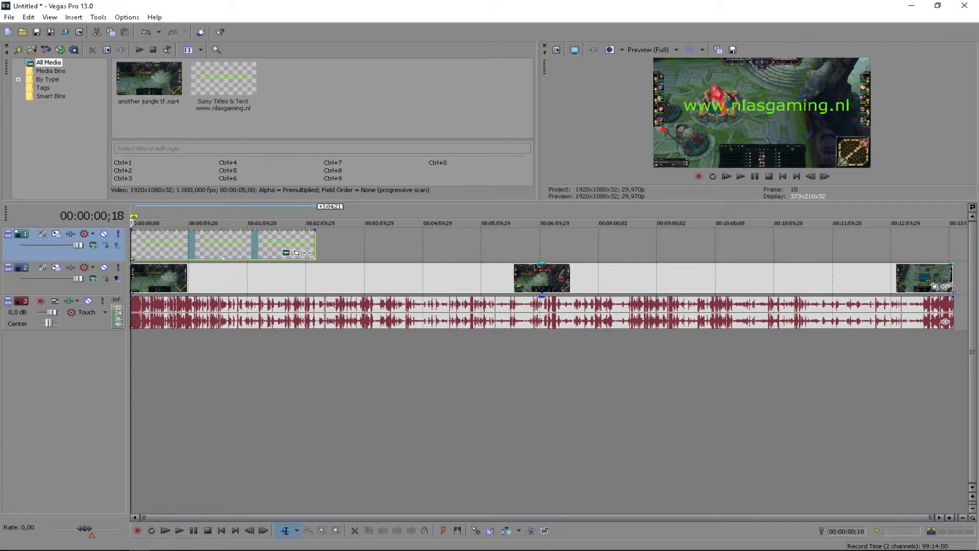
drag(952, 280, 746, 280)
drag(631, 296, 313, 299)
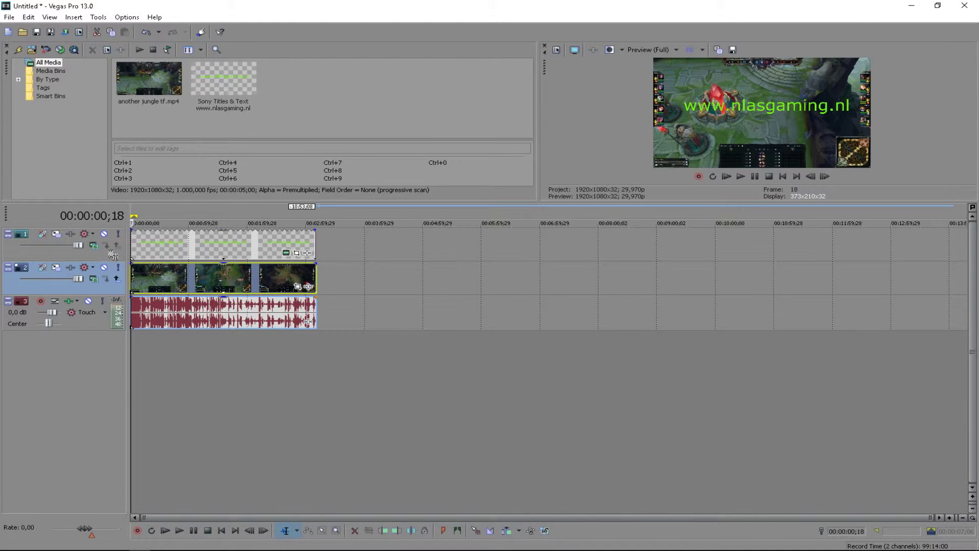
Open Track Motion for the text track and place its window clear of the video preview
click(57, 235)
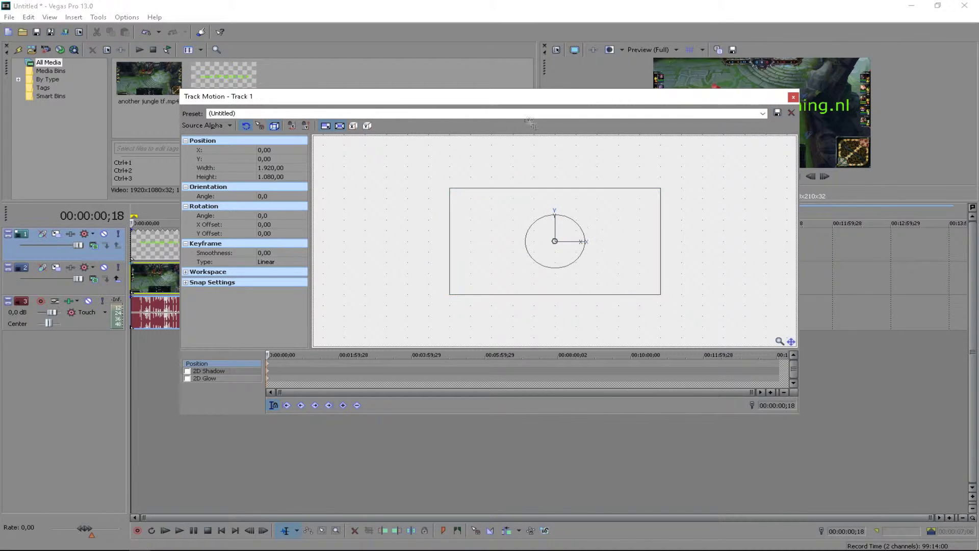
drag(530, 98, 364, 50)
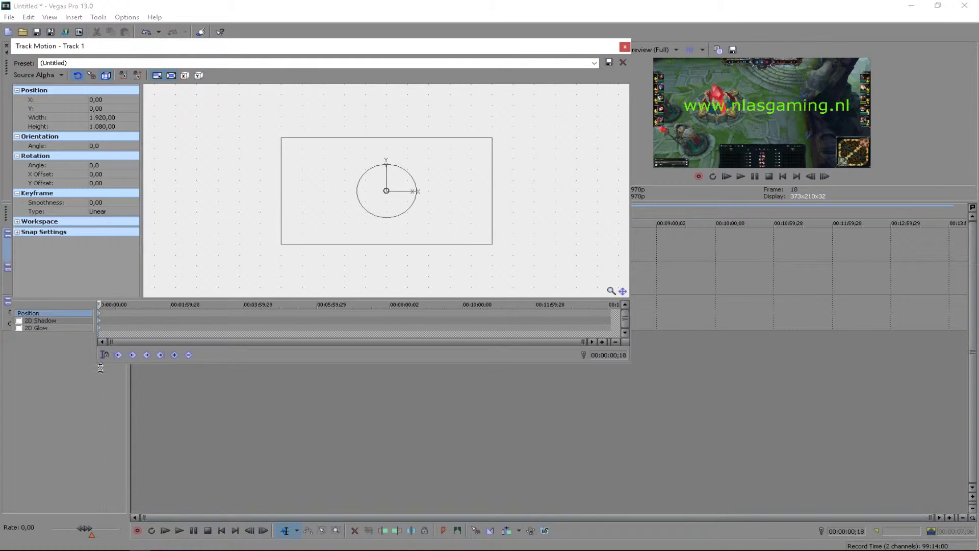
click(104, 354)
drag(275, 49, 311, 434)
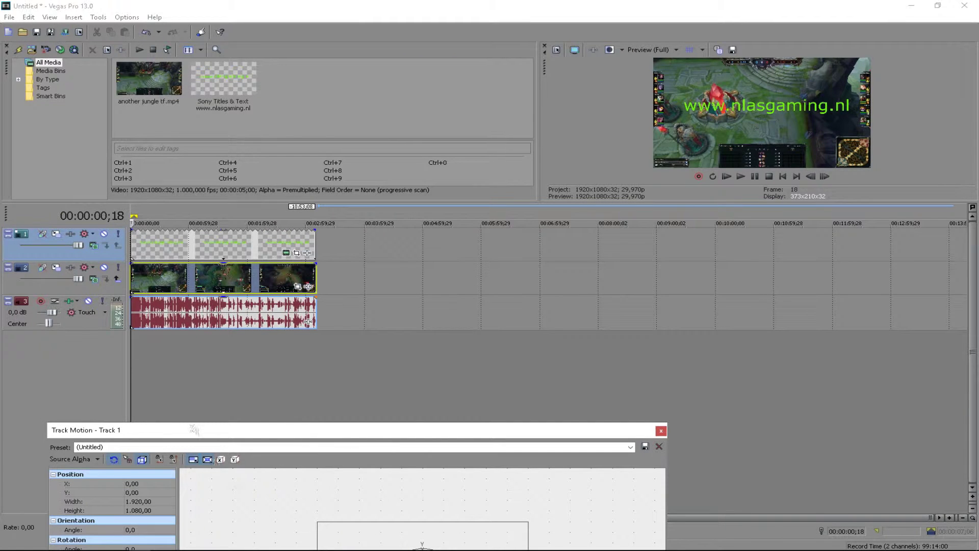
drag(291, 438, 260, 33)
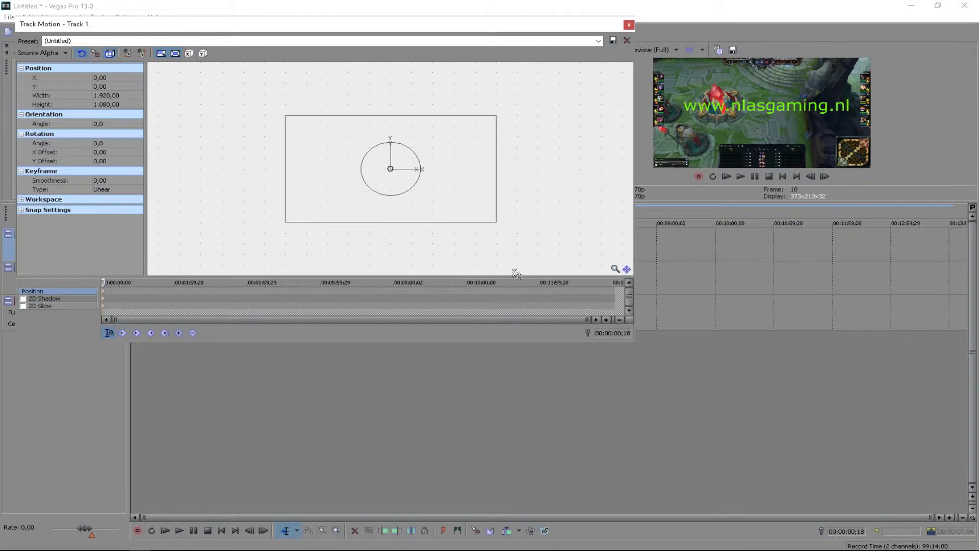
Advance the playhead to about 00:00:09;14 and rotate the text track to an orientation angle of about -24.4
click(825, 176)
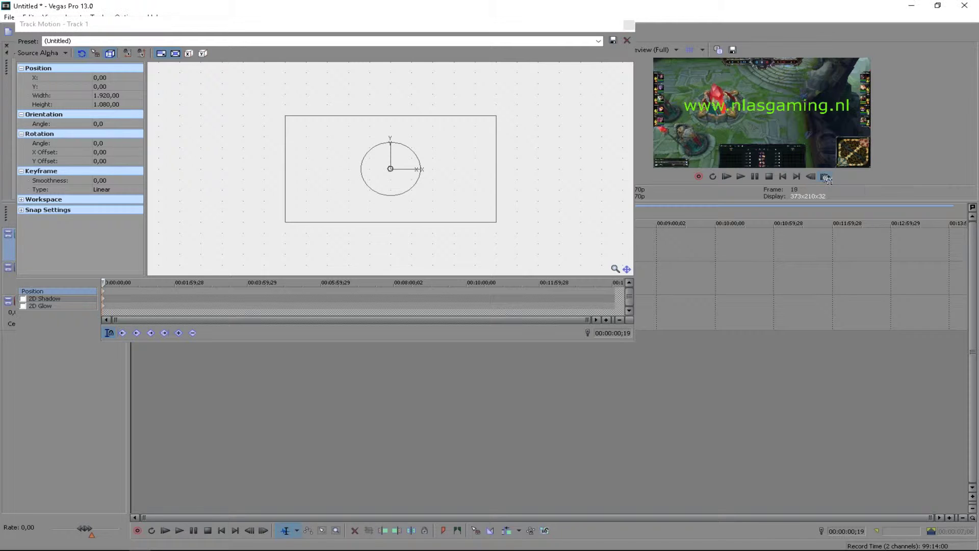
click(825, 177)
click(826, 176)
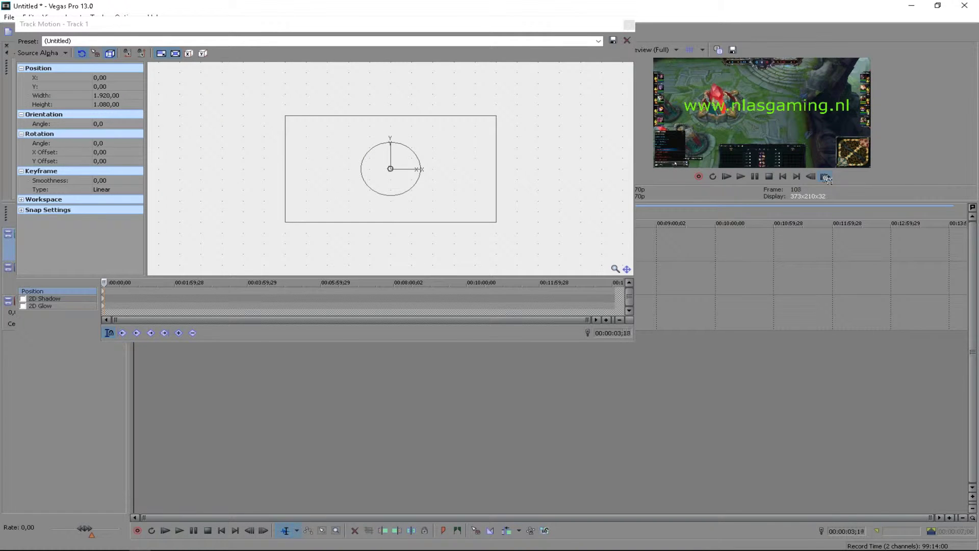
click(826, 177)
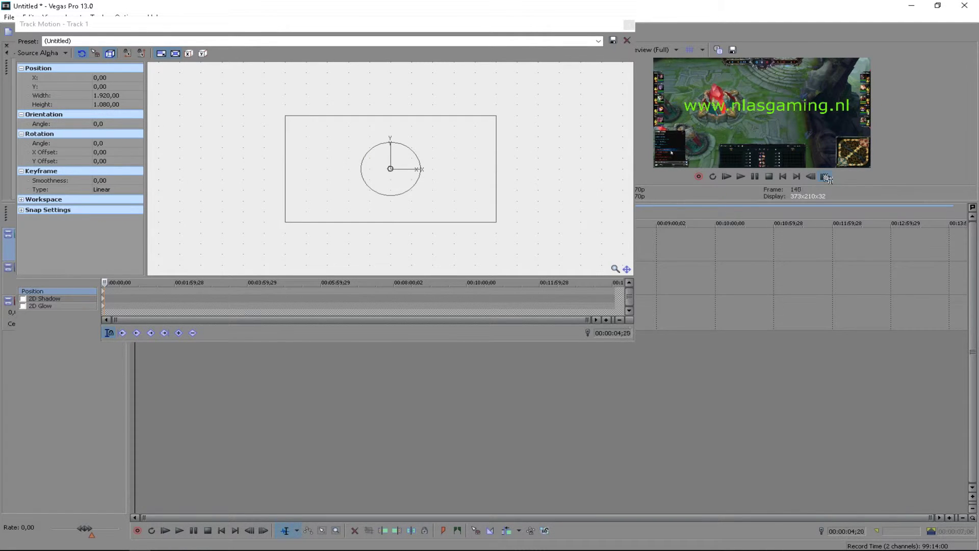
click(826, 177)
click(826, 176)
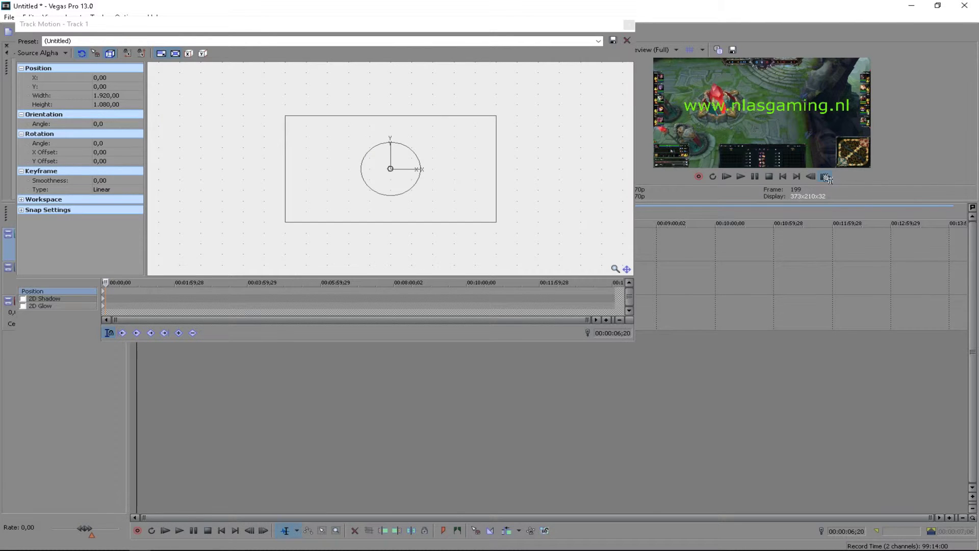
click(826, 177)
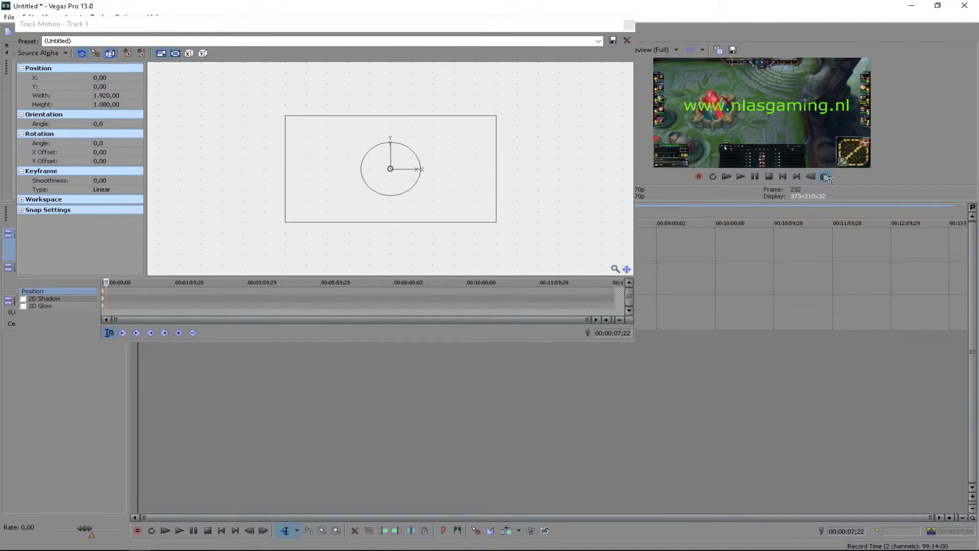
click(826, 177)
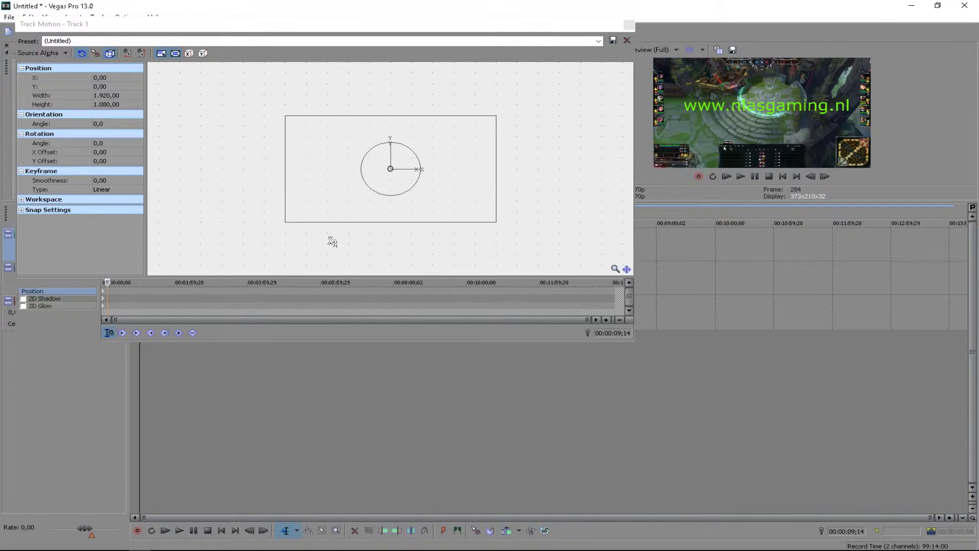
click(418, 169)
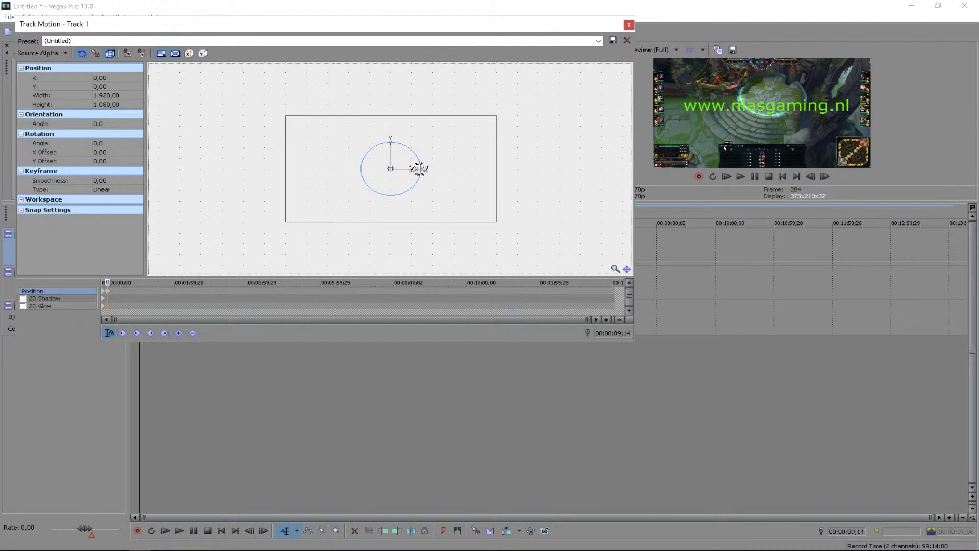
drag(418, 169, 416, 159)
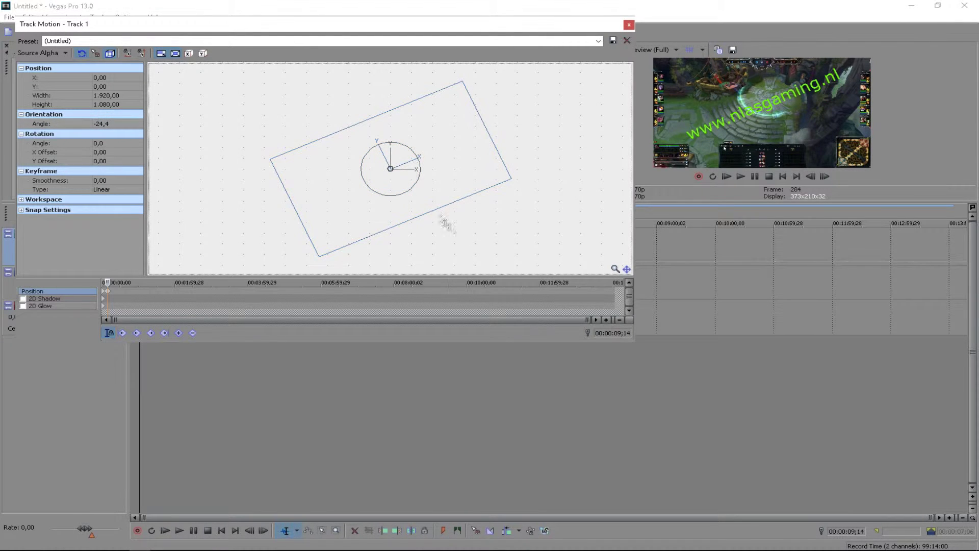
Add a rotation keyframe at about 00:00:12;16 with the text track's orientation angle at about -38
click(828, 177)
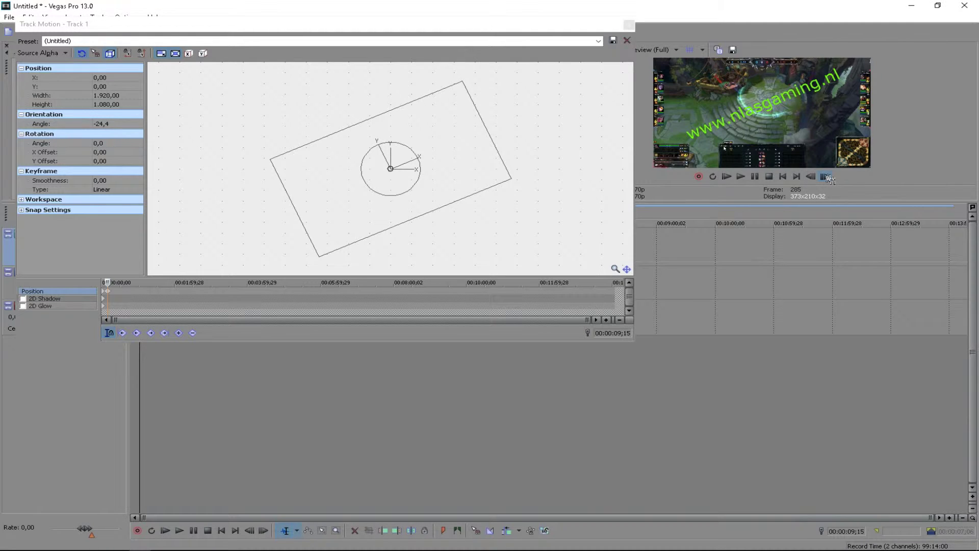
click(828, 177)
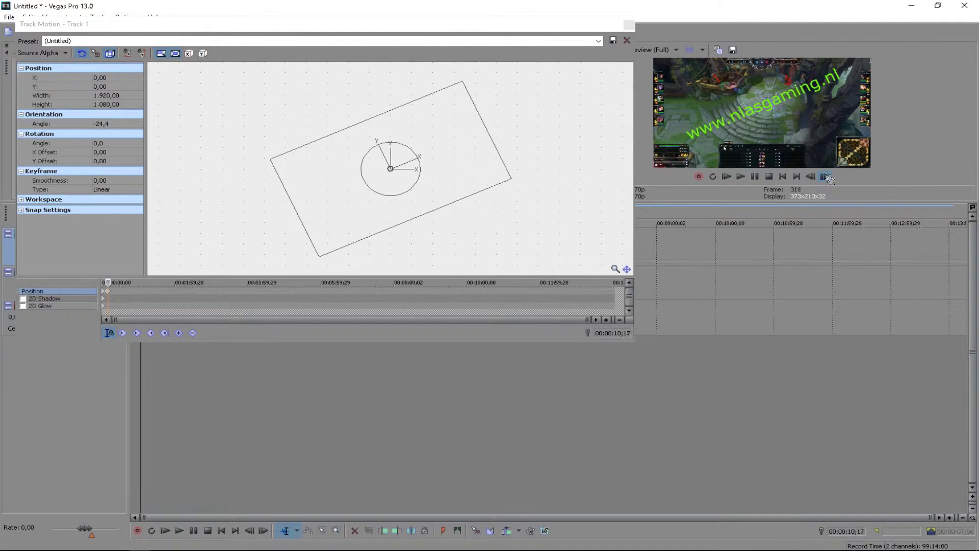
click(828, 177)
click(828, 176)
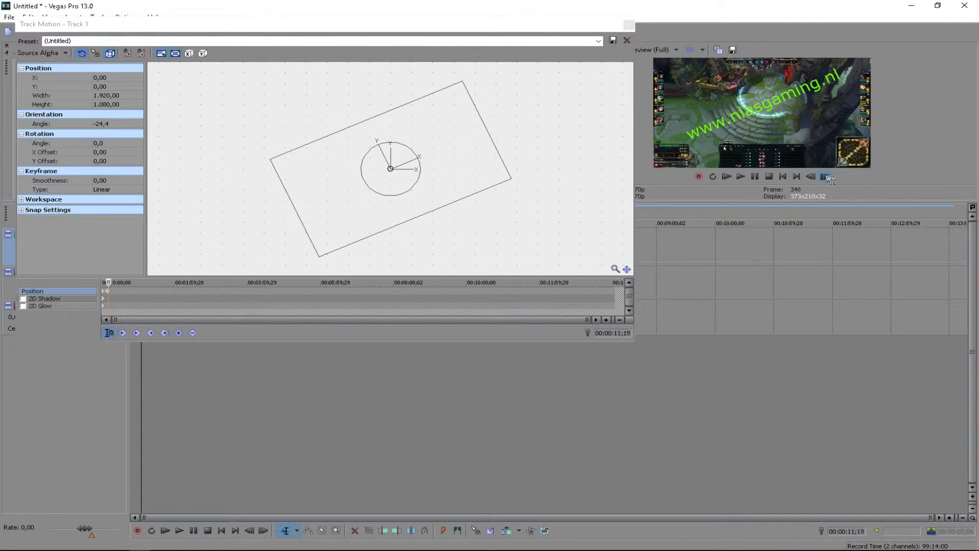
click(828, 177)
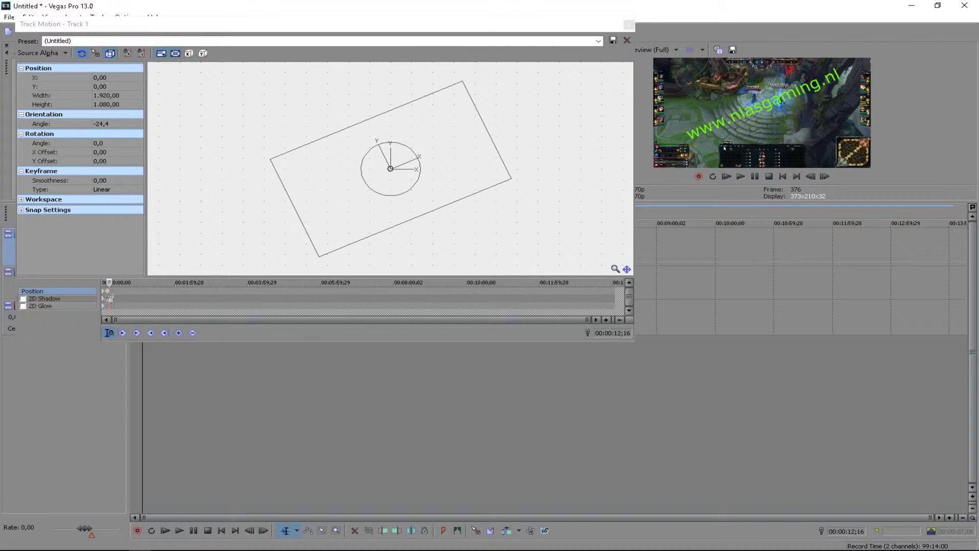
click(418, 155)
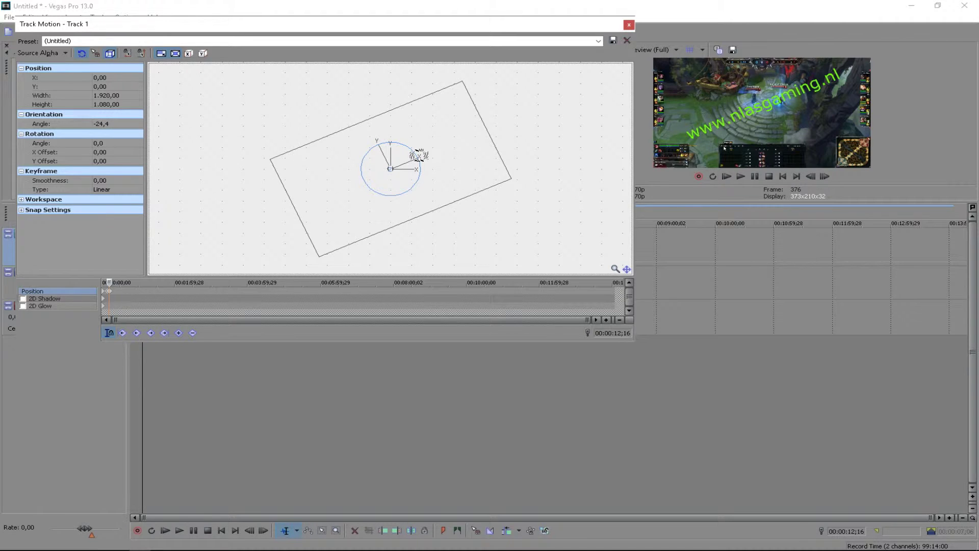
drag(418, 156, 416, 147)
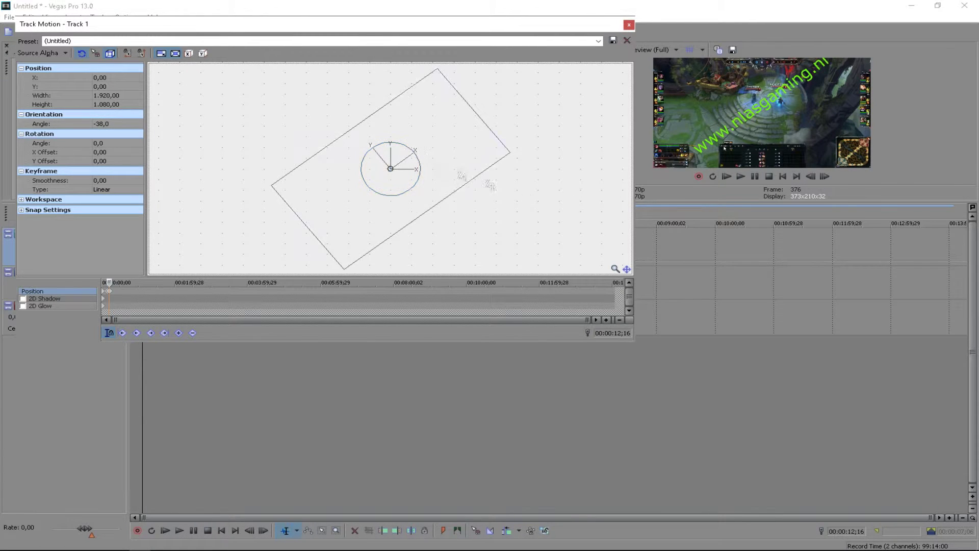
Move ahead to about 00:00:18;03 and turn the text track vertical, with an orientation angle of -90
click(825, 176)
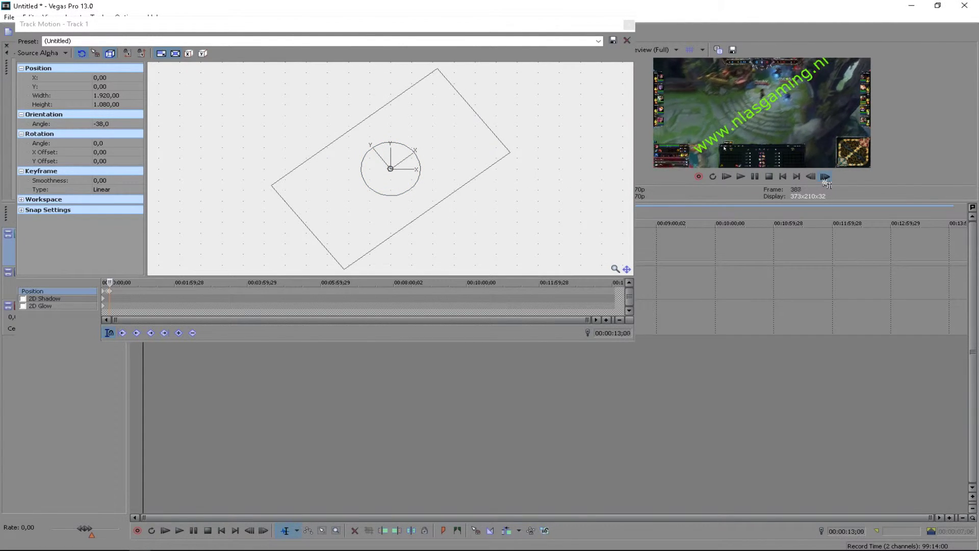
click(825, 176)
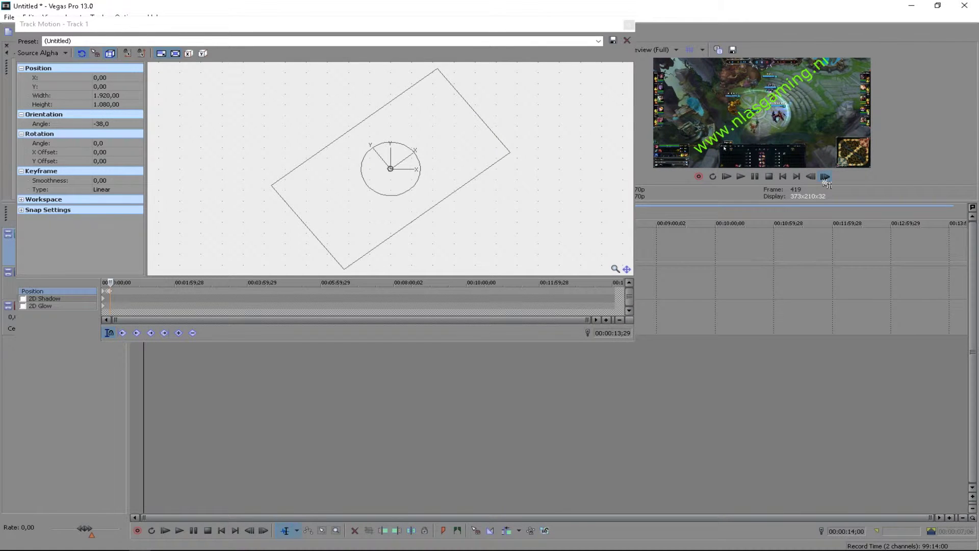
click(825, 176)
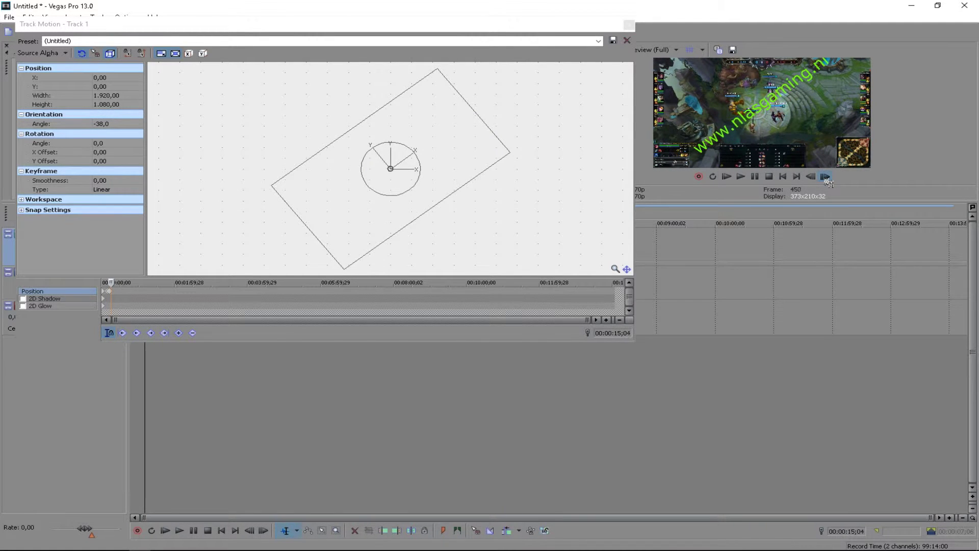
click(825, 177)
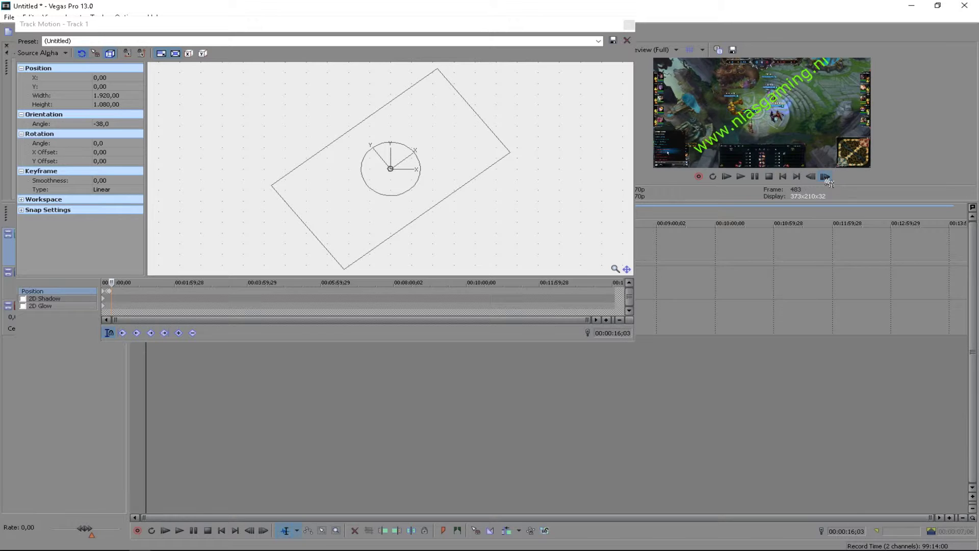
click(824, 176)
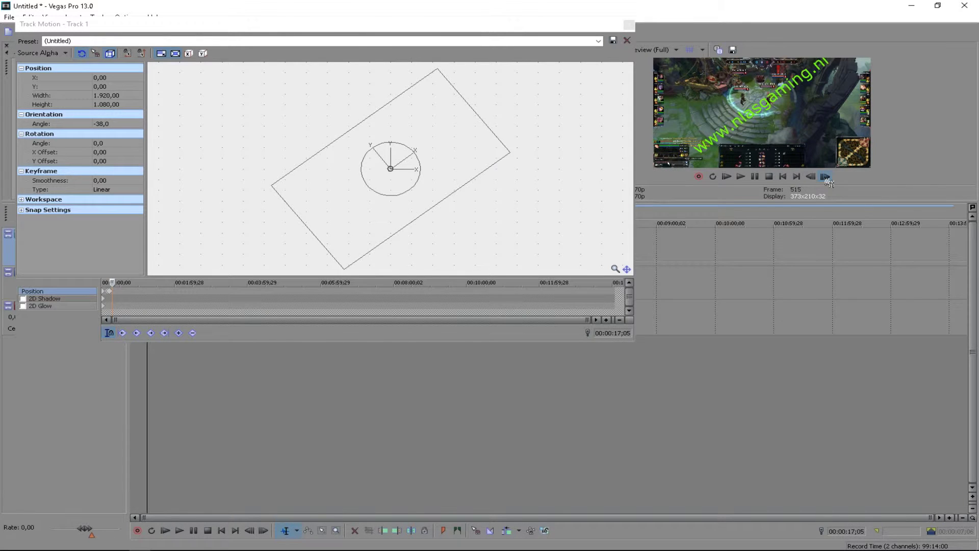
click(825, 176)
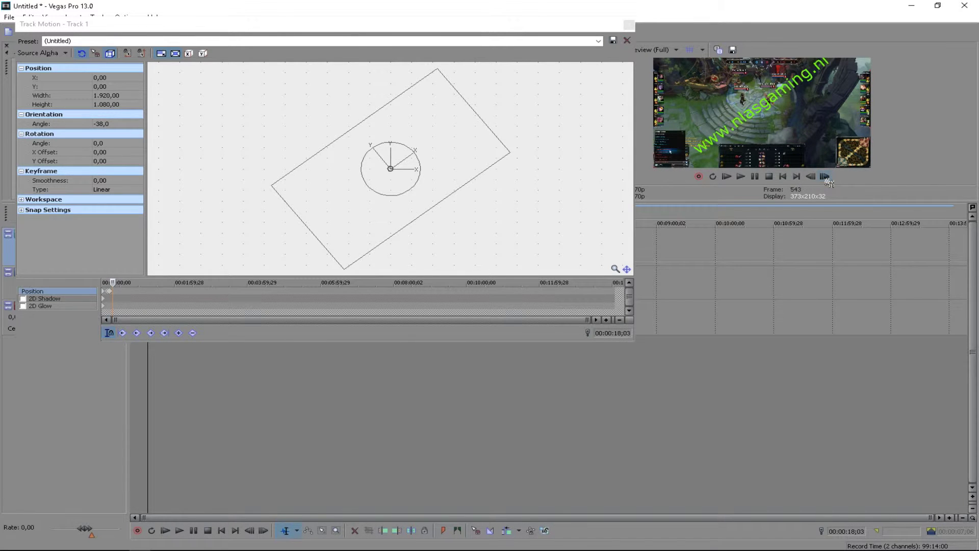
click(413, 150)
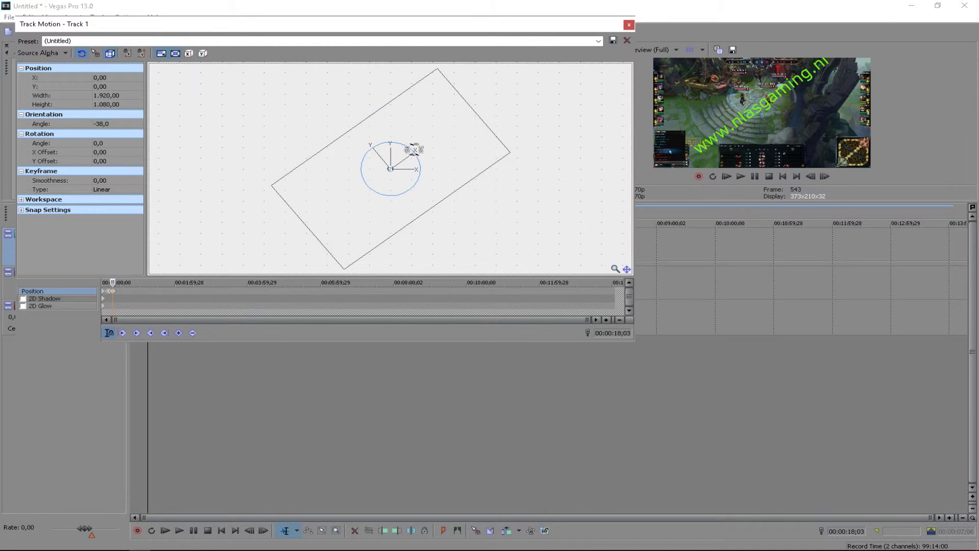
drag(414, 149, 392, 143)
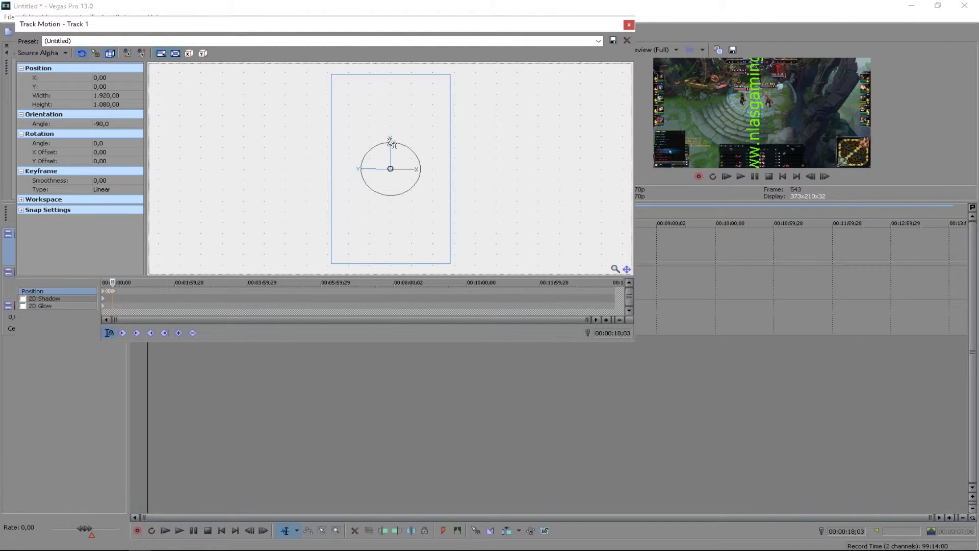
At about 00:00:21;08, rotate the text track upside down to an orientation angle of about 179.1
click(825, 176)
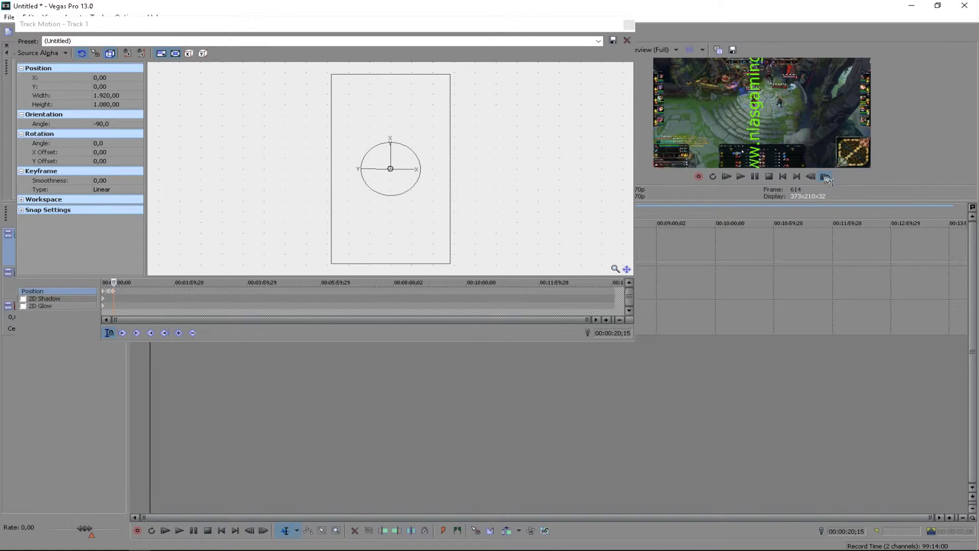
click(824, 176)
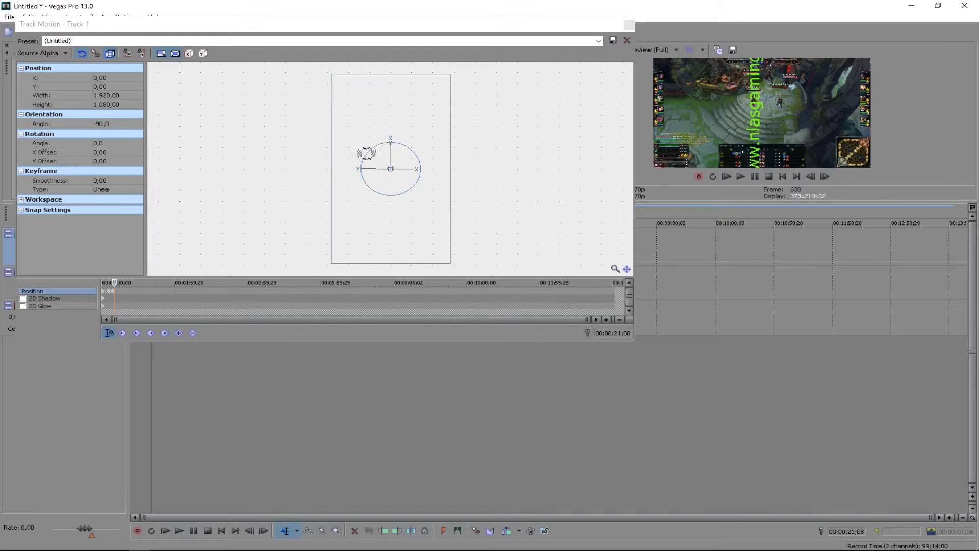
click(391, 143)
drag(391, 141, 378, 163)
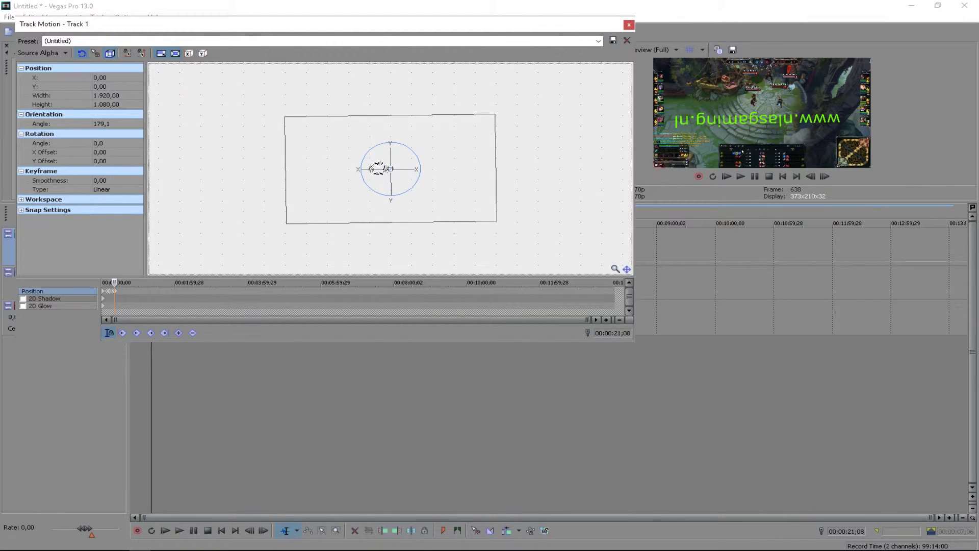
Advance to about 00:00:29;25 and rotate the upside-down text track to an orientation angle of about 149.6
click(825, 176)
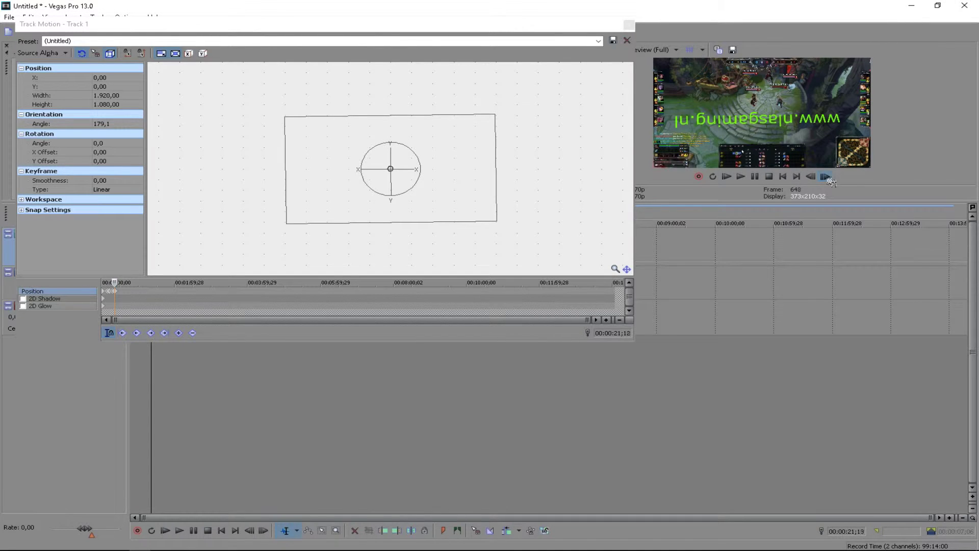
click(825, 176)
click(826, 176)
click(825, 177)
click(825, 176)
click(826, 176)
click(825, 176)
click(825, 177)
click(825, 176)
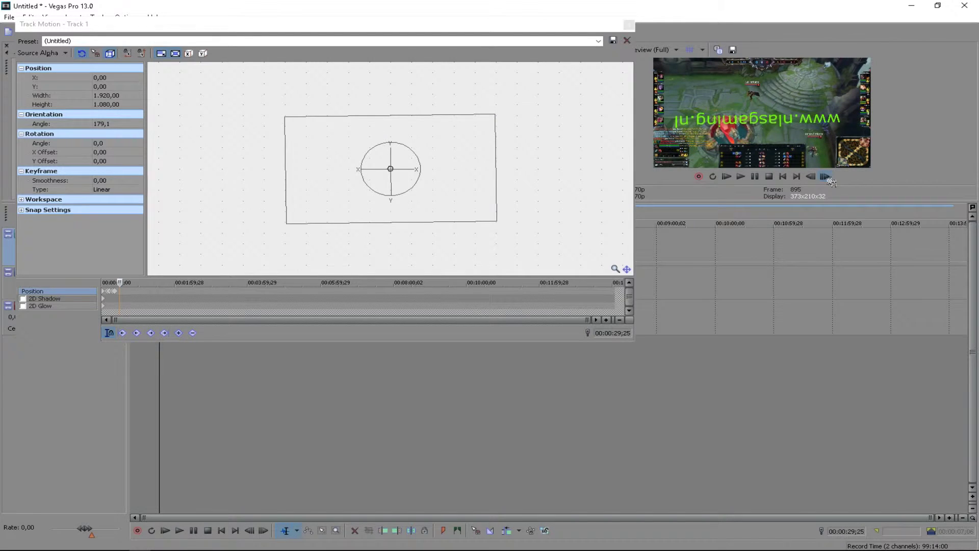
drag(358, 169, 362, 183)
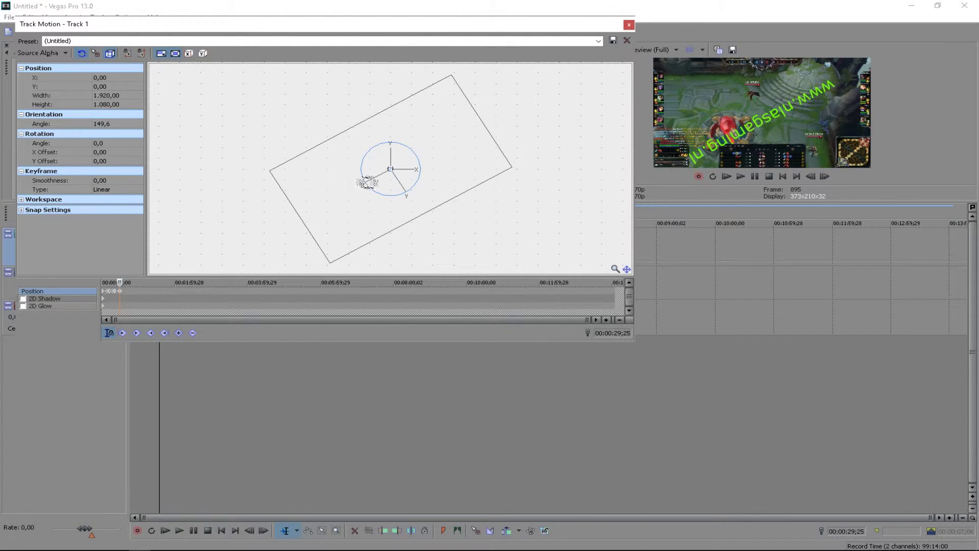
At about 00:00:34;00, rotate the text track to read vertically downward, at an orientation angle of about 89.7
click(825, 177)
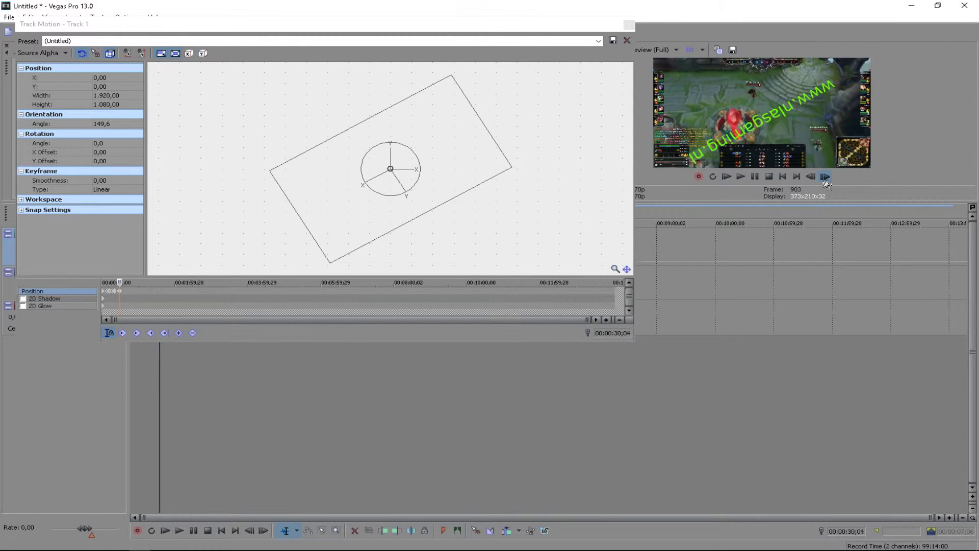
drag(825, 181, 827, 185)
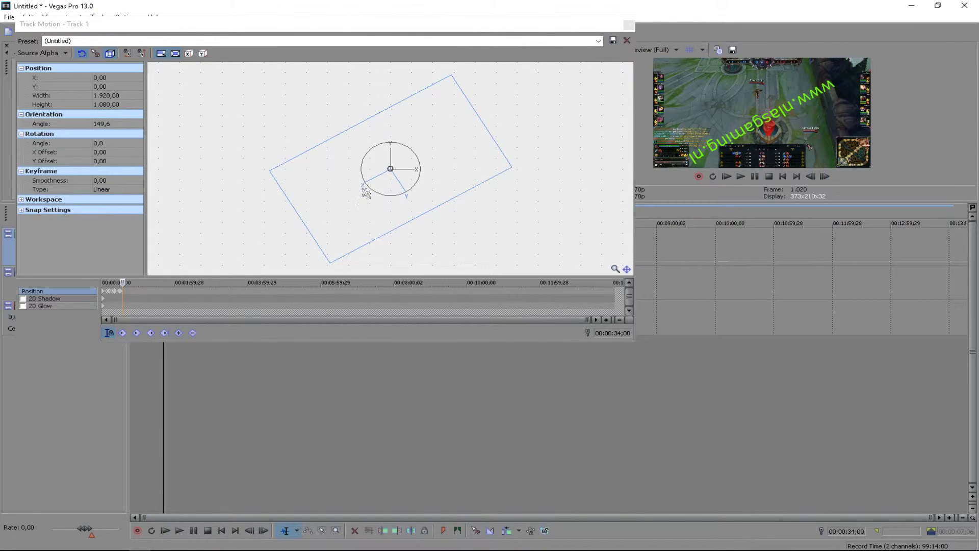
click(364, 186)
drag(365, 185, 396, 206)
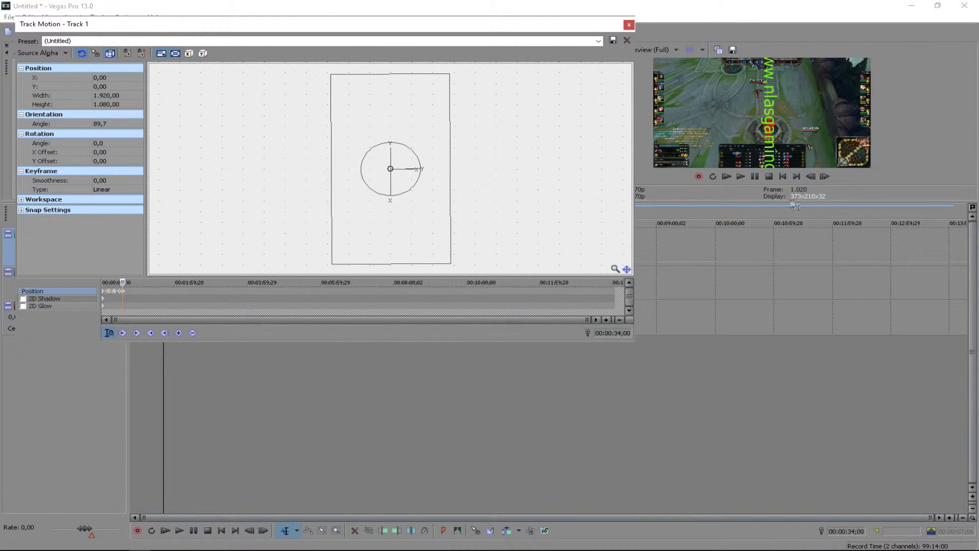
Advance to about 00:00:48;14 and rotate the text track back upright to an orientation angle of 0
click(825, 177)
click(826, 177)
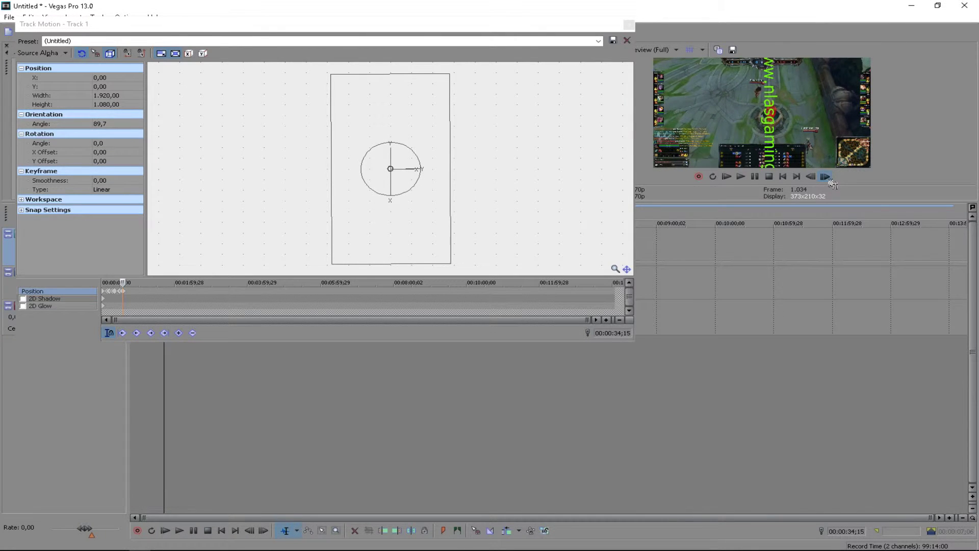
click(826, 177)
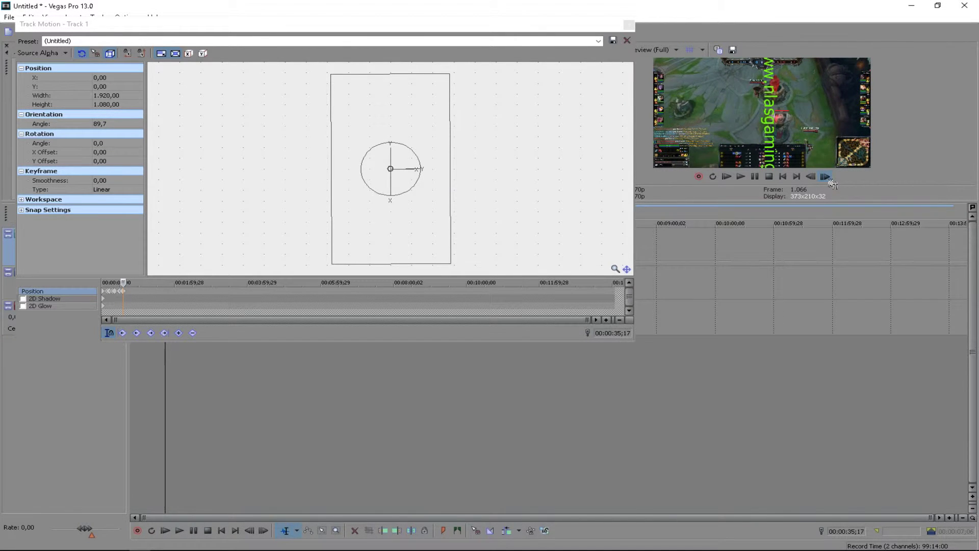
click(825, 177)
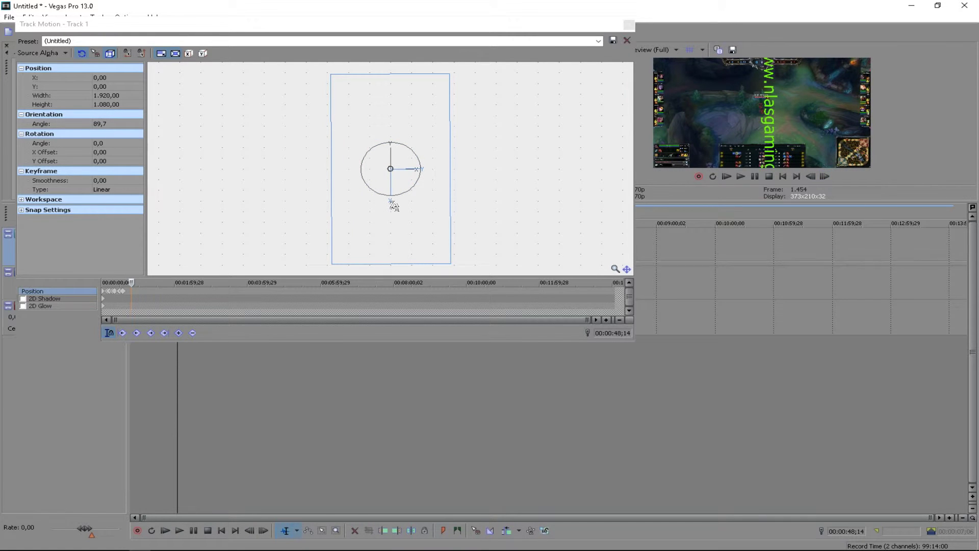
drag(393, 203, 438, 170)
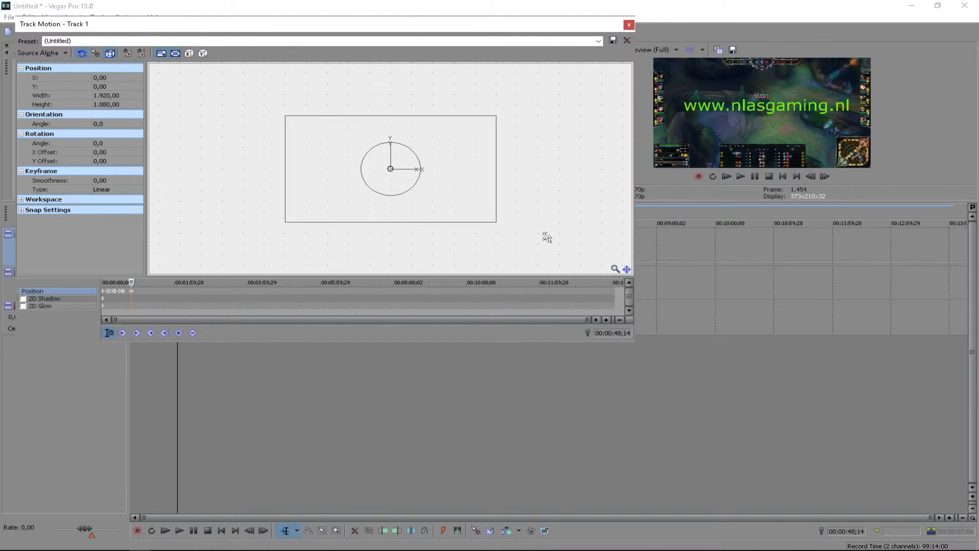
Advance to about 00:00:54;13 and rotate the text track slightly to an orientation angle of about 0.9
click(825, 176)
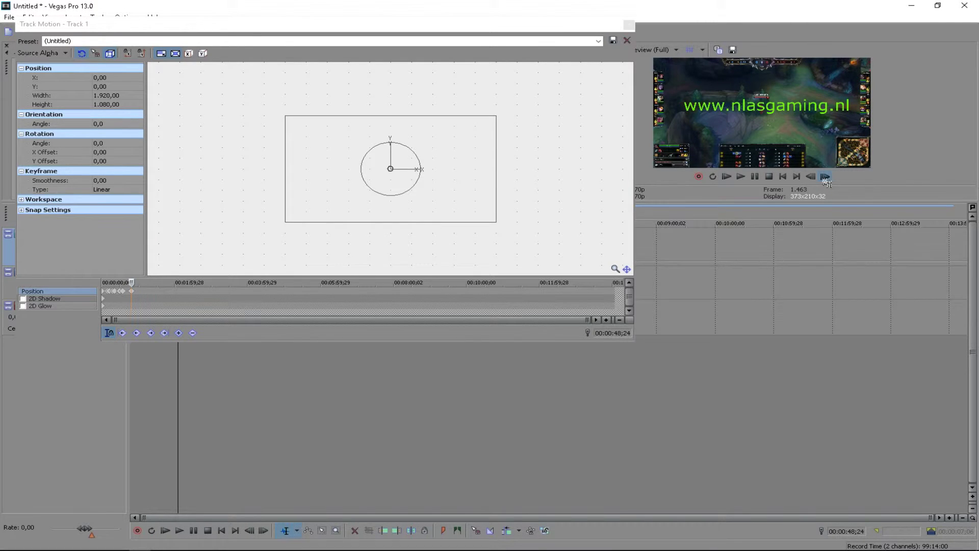
click(825, 176)
click(825, 176)
click(824, 176)
click(824, 177)
click(825, 176)
click(825, 177)
click(825, 176)
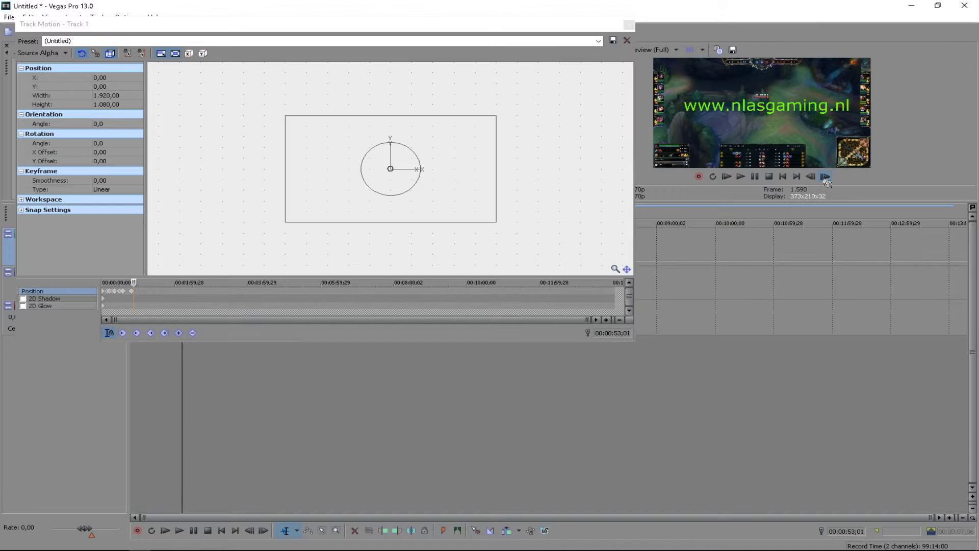
click(825, 176)
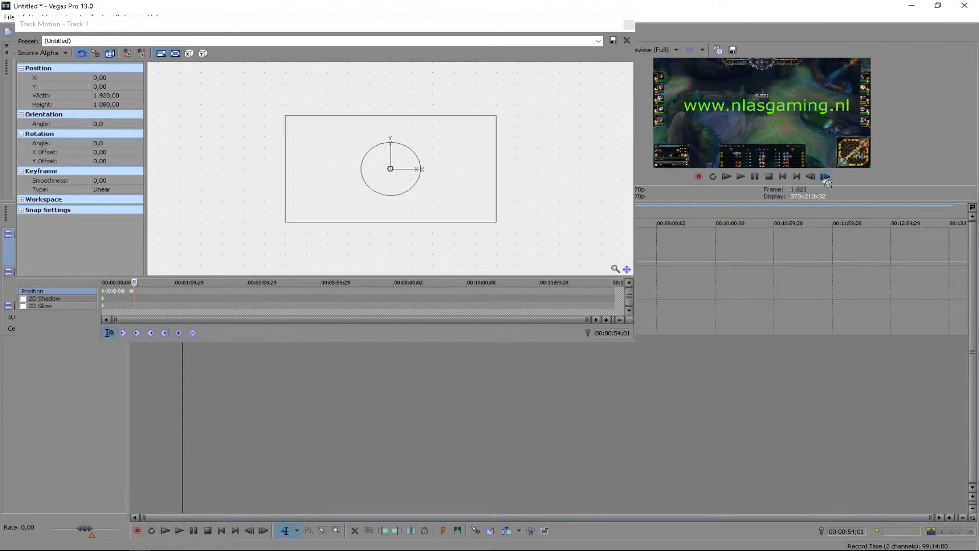
click(825, 176)
click(422, 169)
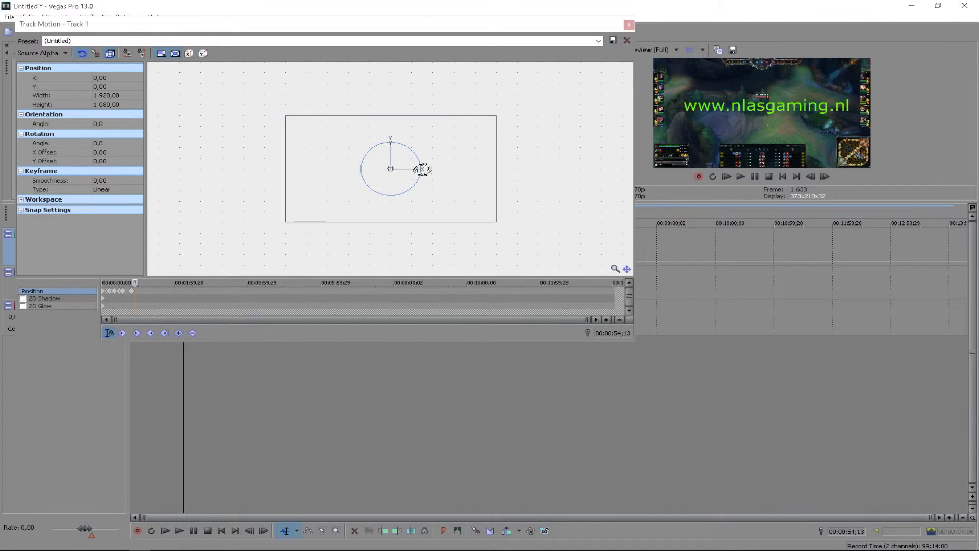
drag(422, 168, 454, 176)
Advance to about 00:00:59;12 and adjust the text track's orientation angle to about 0.6
click(825, 177)
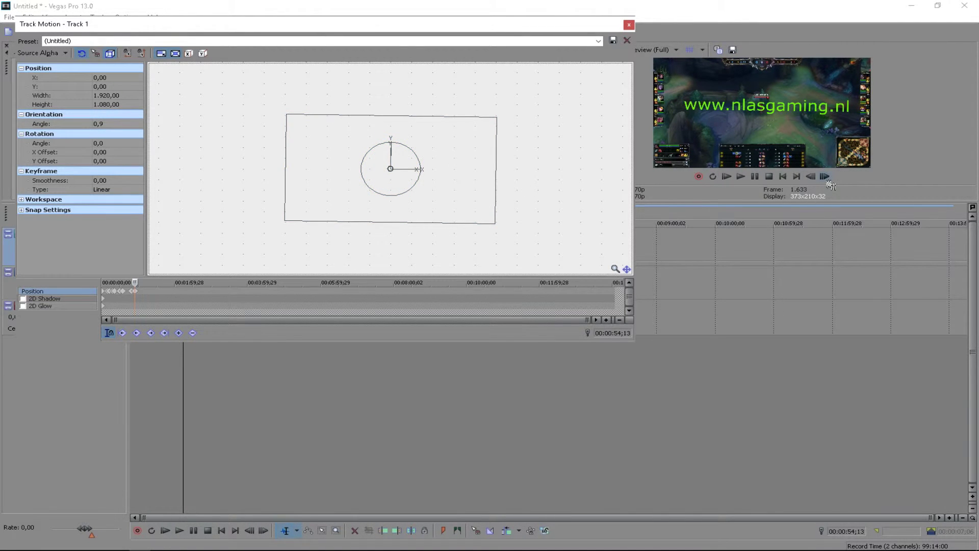
click(825, 177)
click(829, 179)
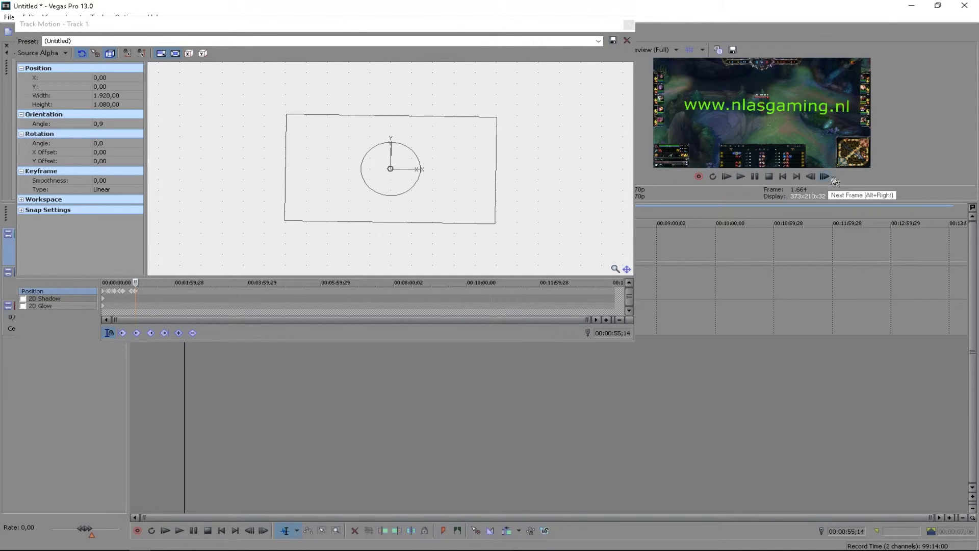
click(827, 178)
click(826, 178)
click(826, 178)
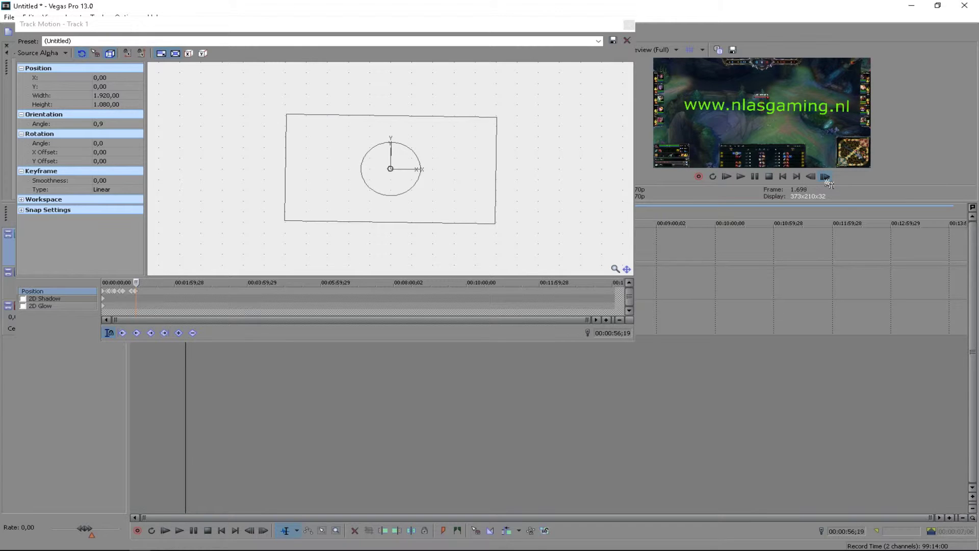
click(826, 179)
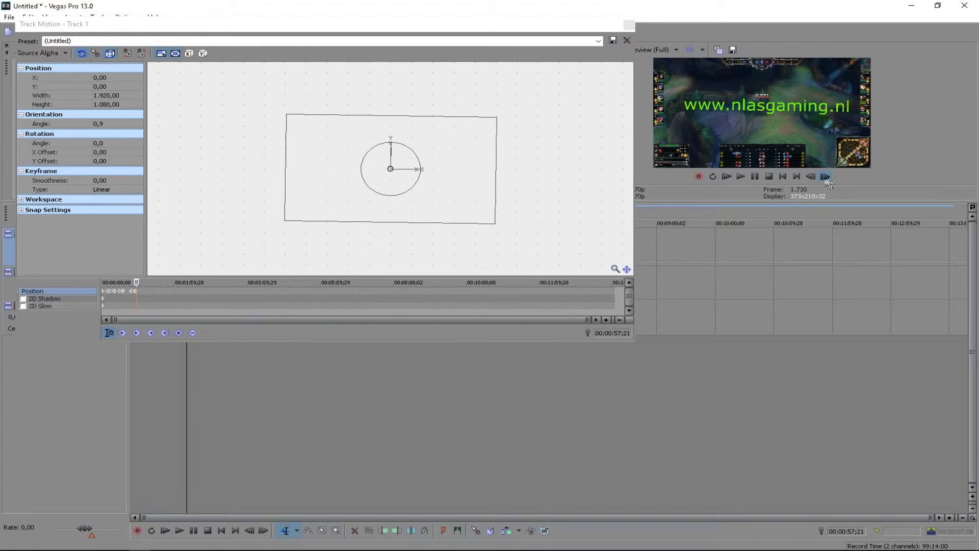
click(825, 177)
click(827, 179)
click(825, 177)
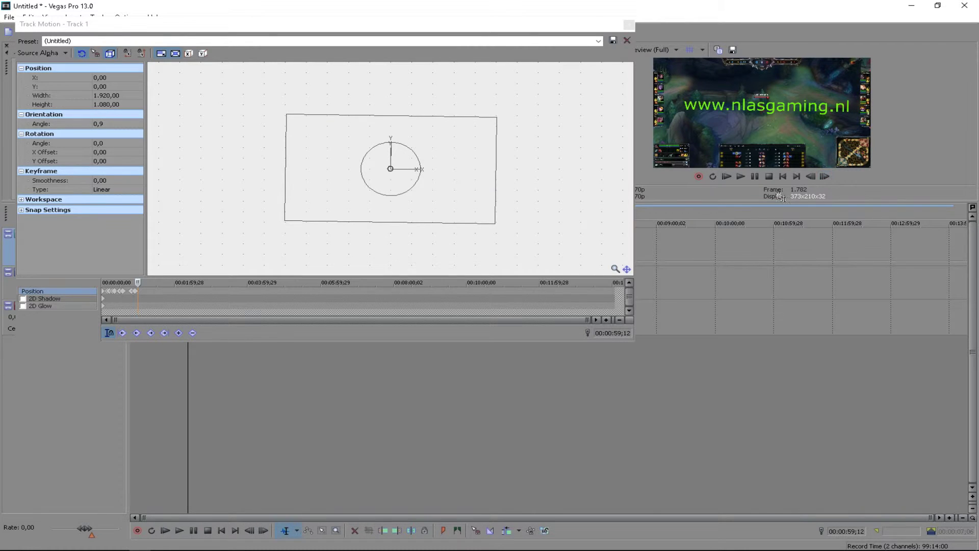
click(421, 171)
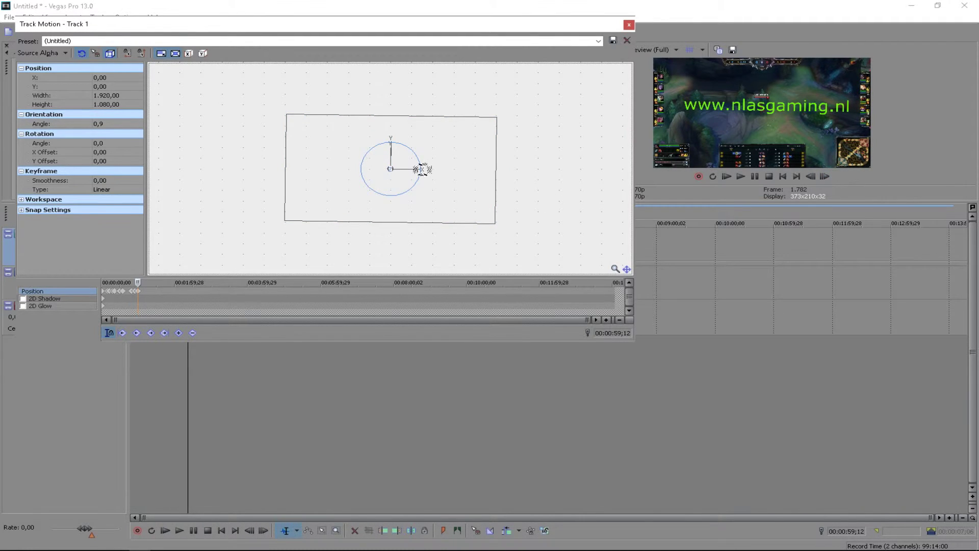
mouse_move(421, 169)
mouse_down()
mouse_move(422, 192)
mouse_move(374, 213)
mouse_move(334, 175)
mouse_move(379, 123)
mouse_move(427, 149)
mouse_move(430, 171)
mouse_up()
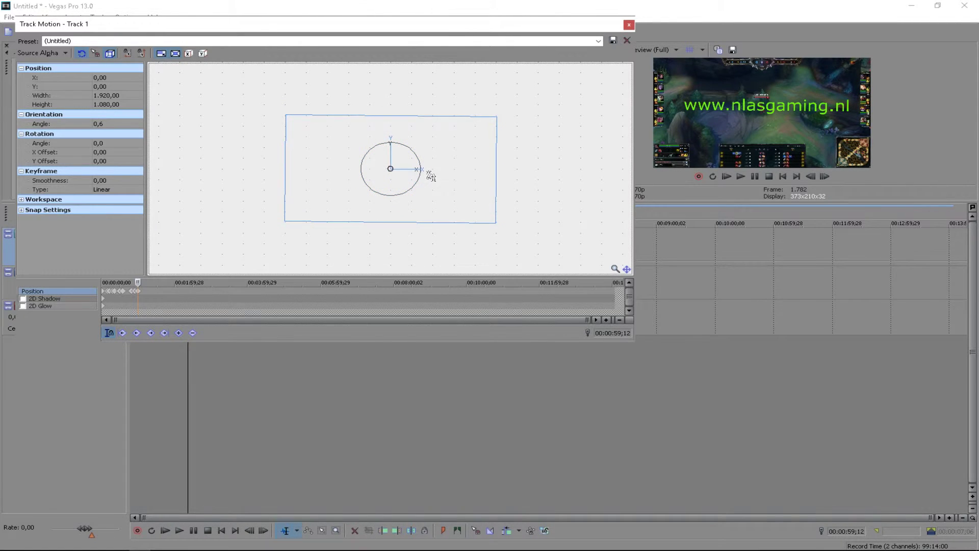
Advance to about 00:01:03;22 and rotate the text track to read vertically upward, at an orientation angle of about -91.6
click(825, 177)
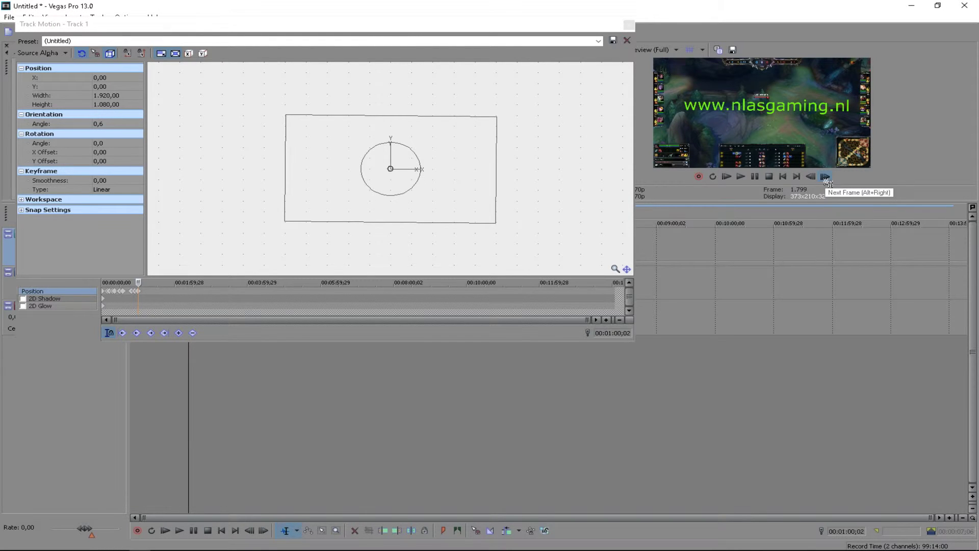
drag(825, 180, 826, 181)
click(826, 181)
drag(415, 170, 388, 137)
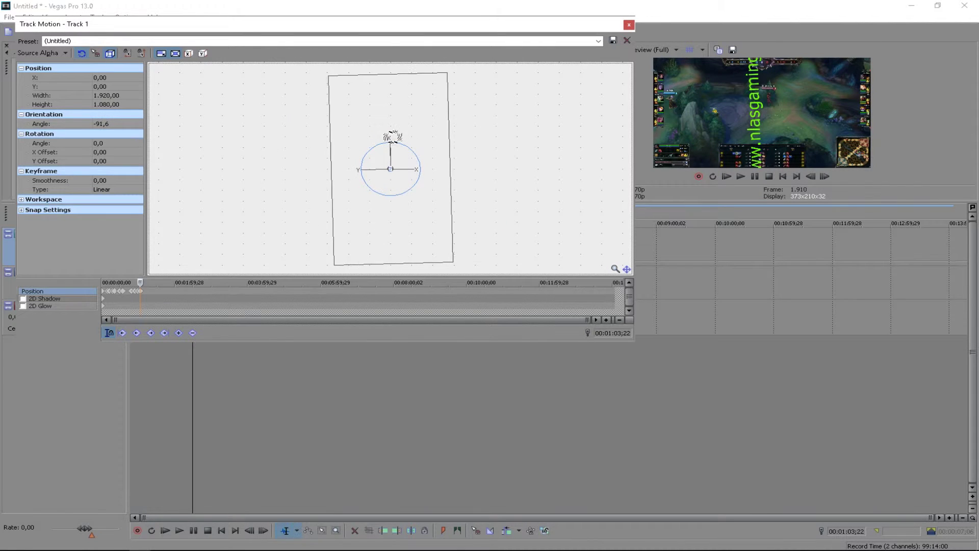
At about 00:01:04;18, rotate the text track back upright to an orientation angle of 0 and close the track motion settings
click(826, 178)
drag(827, 178, 826, 179)
click(437, 142)
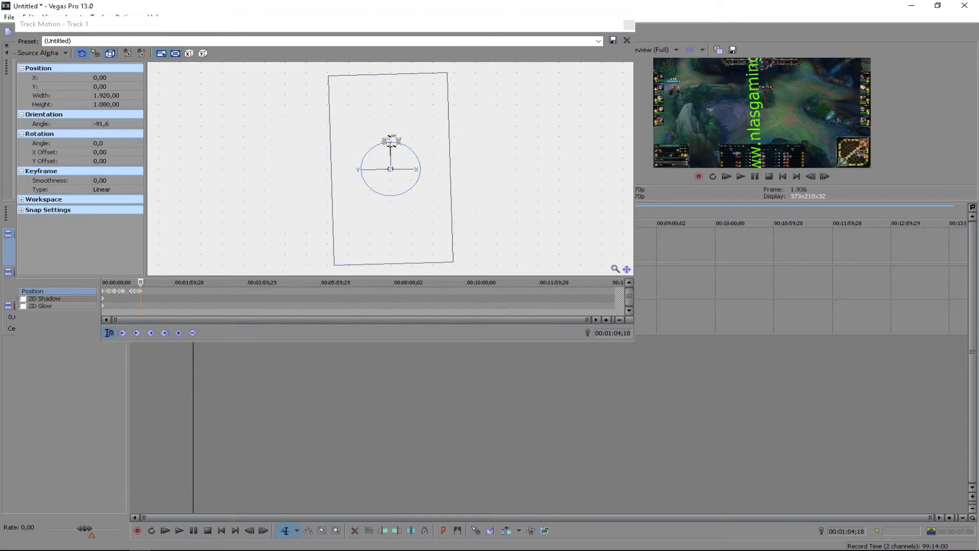
click(393, 149)
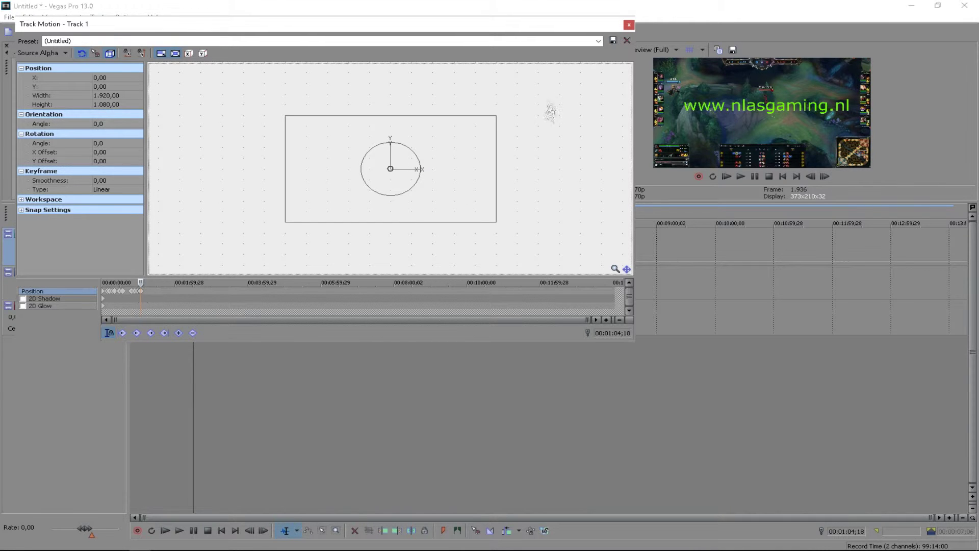
click(630, 25)
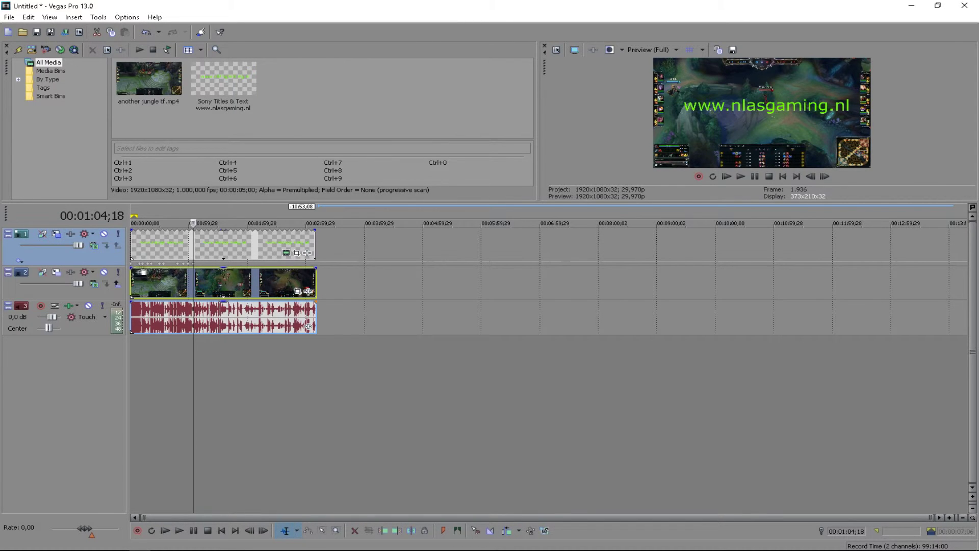
Play the animation briefly from the start, pause it, and mute the audio track
click(726, 177)
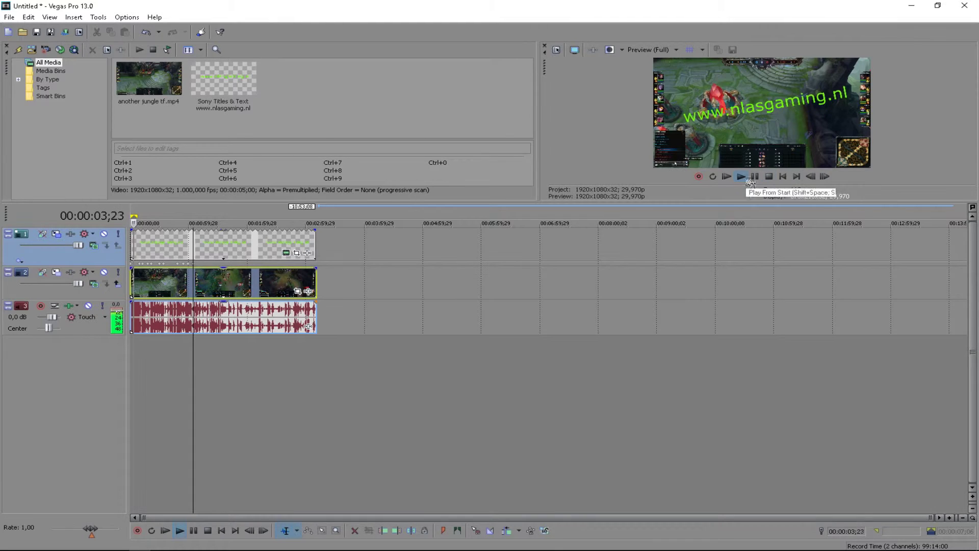
click(754, 176)
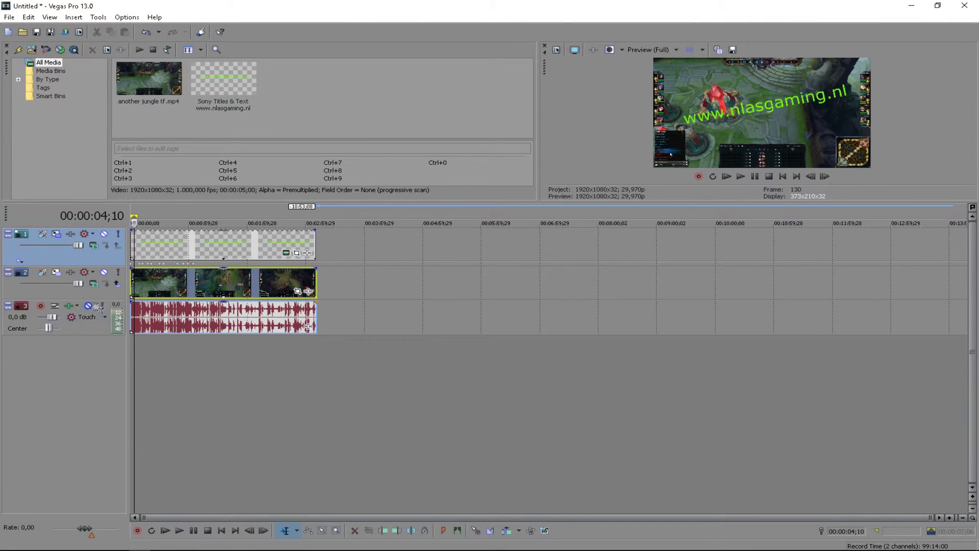
click(88, 305)
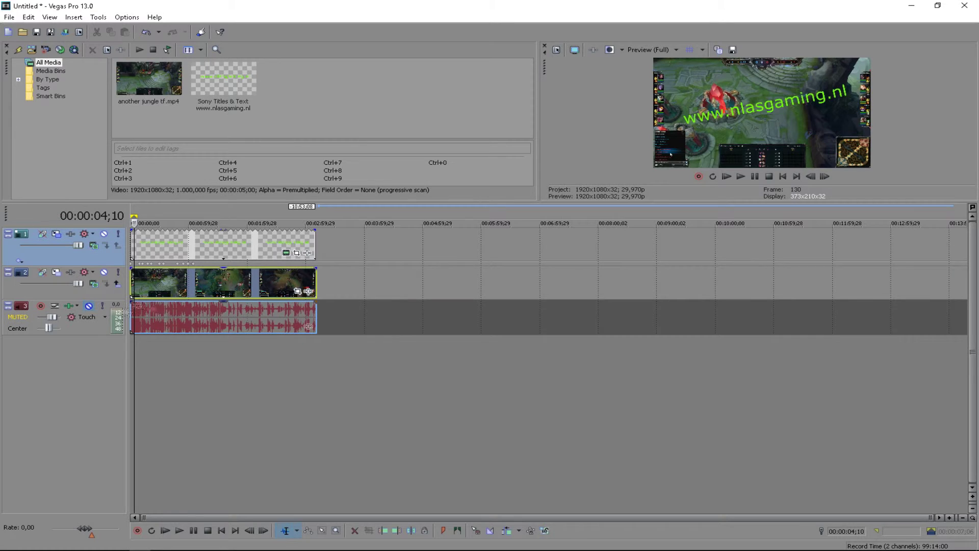
Play the muted project to review the text rotation through about 00:01:11, and stop playback
click(728, 177)
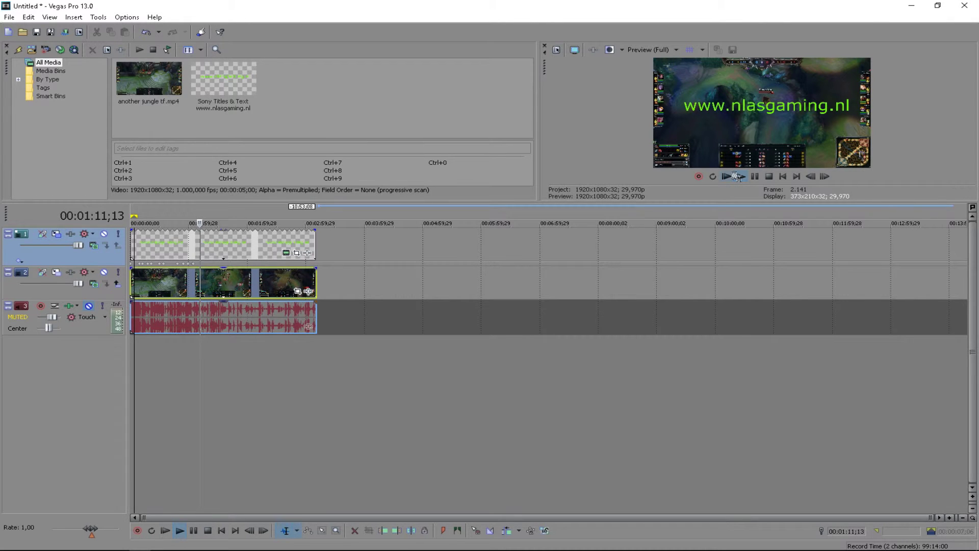
click(738, 177)
click(768, 176)
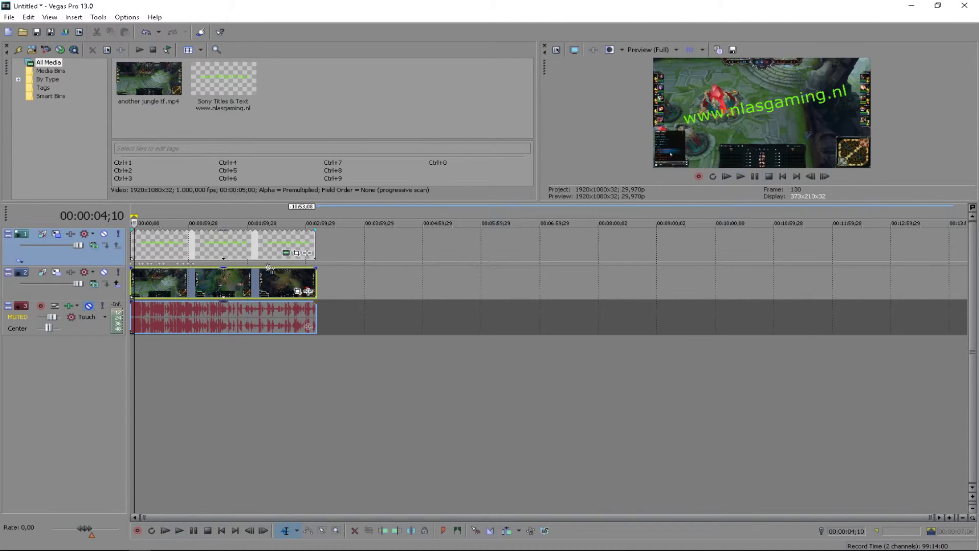
Between about 00:01:09;10 and 00:01:09;13, rotate the text track through vertical to upside down, ending at an orientation angle of about 179.1
click(200, 261)
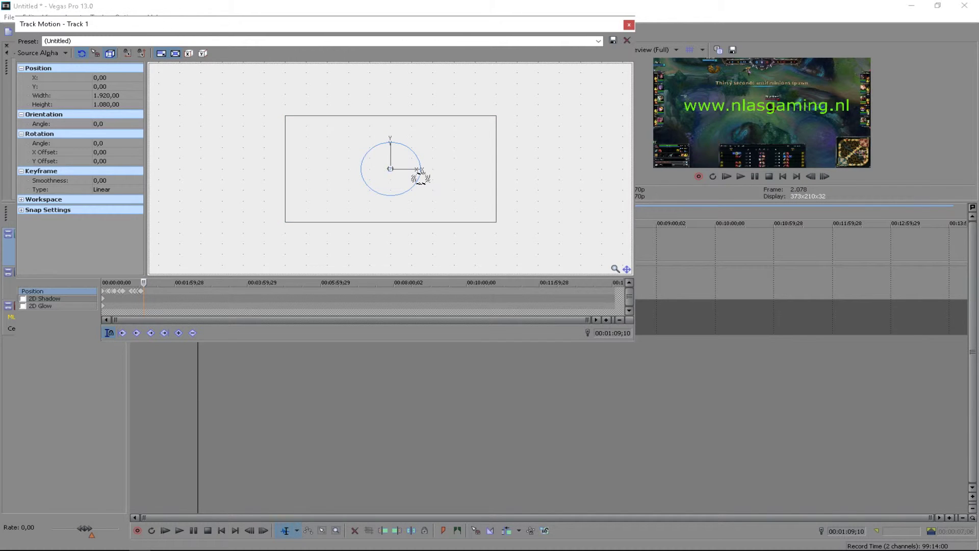
drag(421, 178, 399, 138)
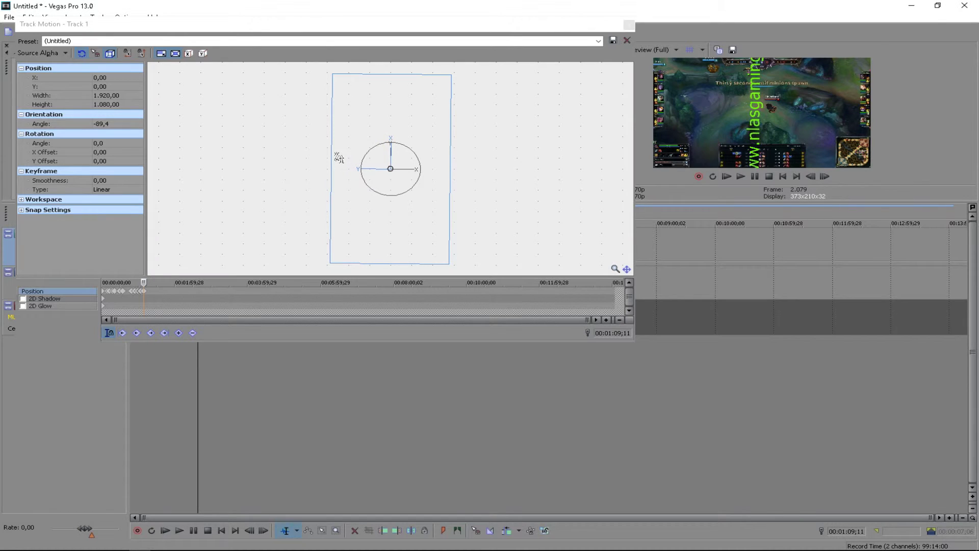
drag(338, 158, 365, 169)
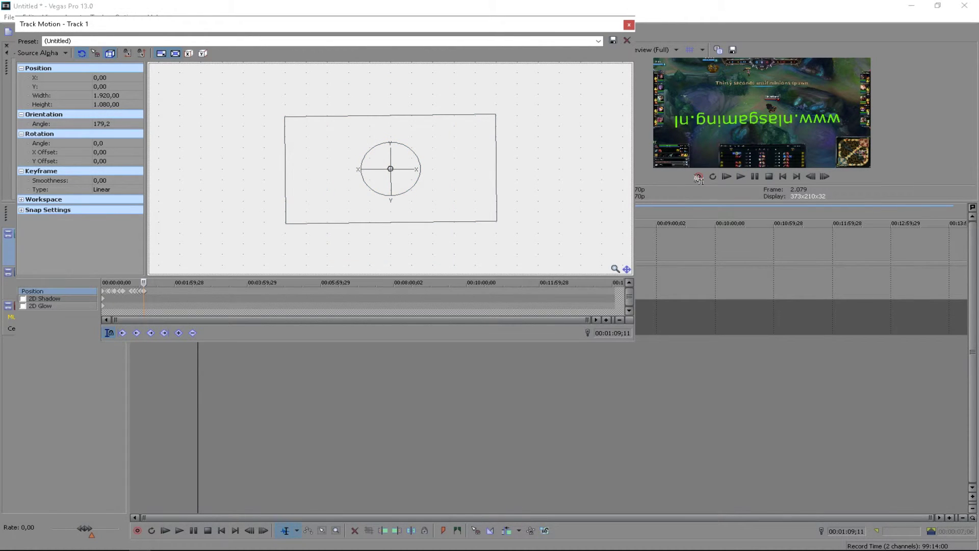
drag(361, 166, 388, 205)
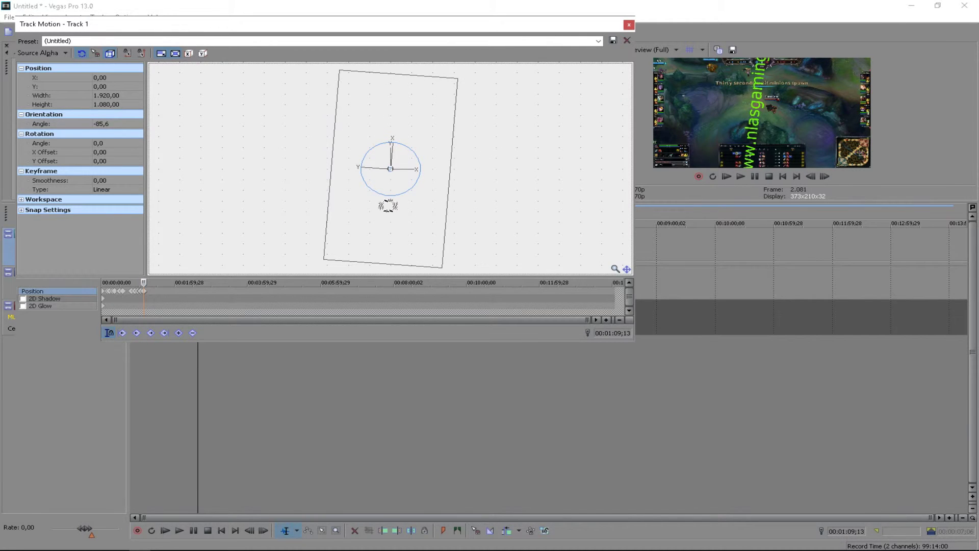
drag(387, 206, 558, 173)
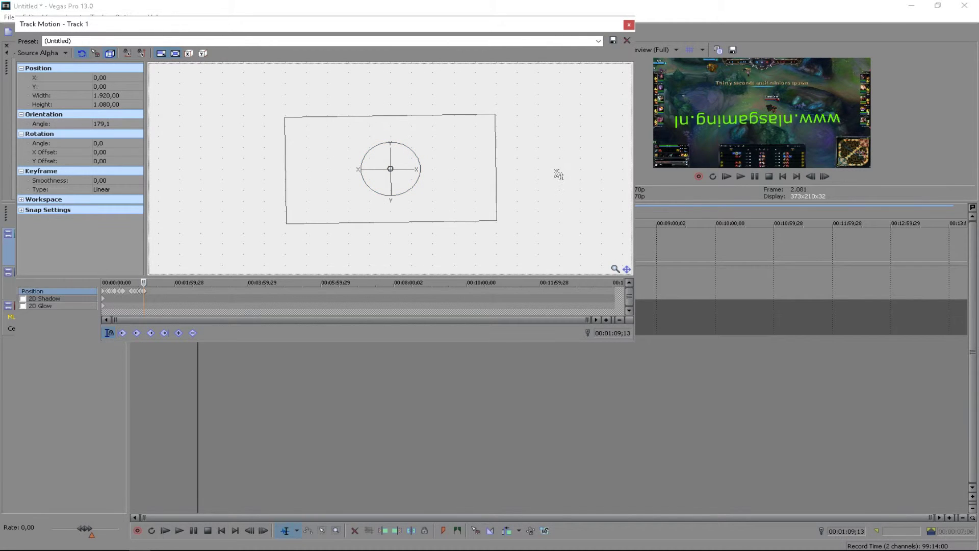
Rotate the text track to about 90.4 at 00:01:09;14 and back upright to about 0.4 by 00:01:09;16, closing track motion
click(813, 180)
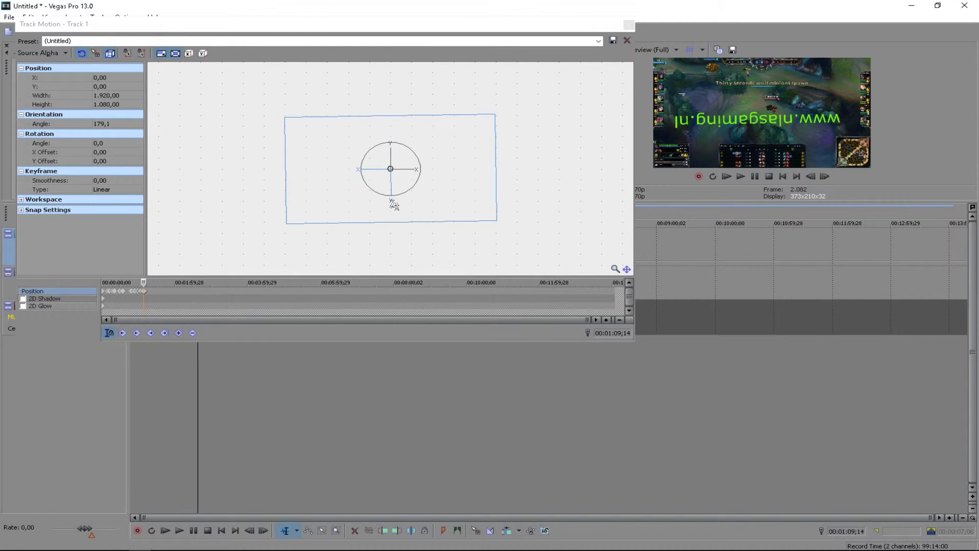
drag(394, 204, 427, 169)
click(825, 179)
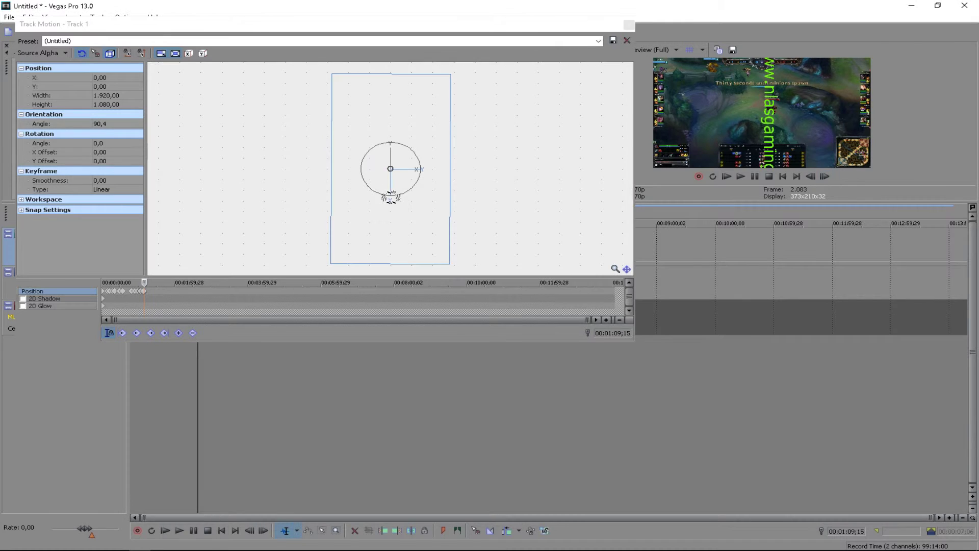
drag(396, 196, 433, 168)
click(826, 179)
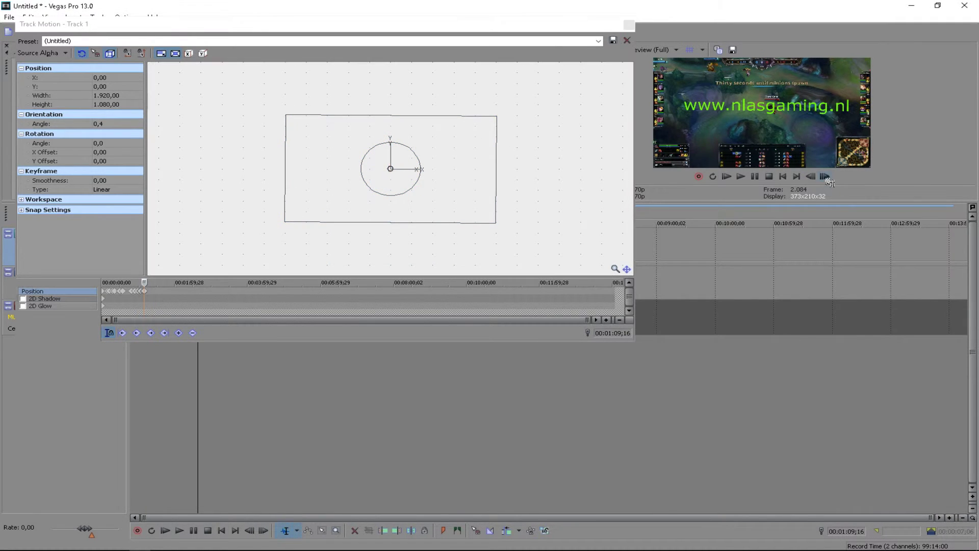
click(629, 25)
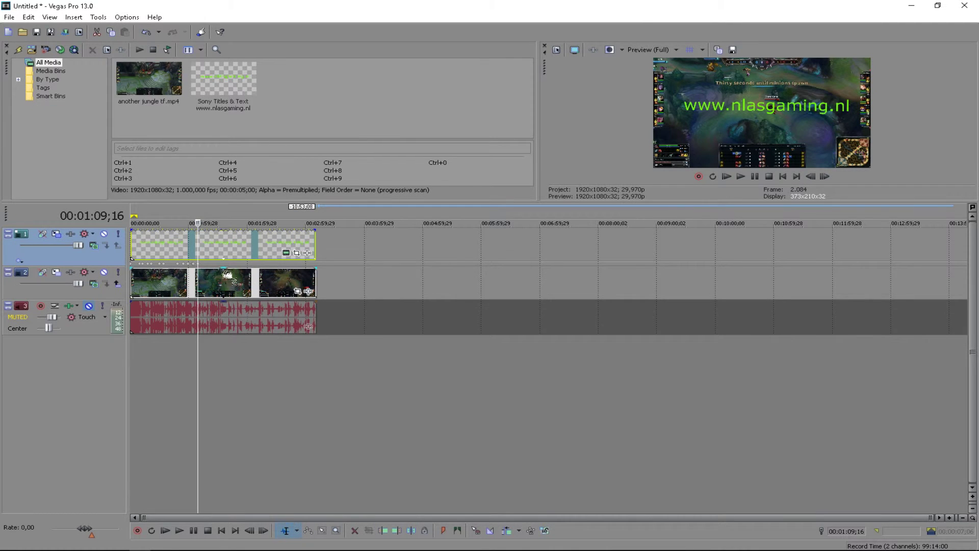
Play the timeline from about 00:01:00;11 to review the quick text rotation, and stop playback
click(190, 250)
click(740, 177)
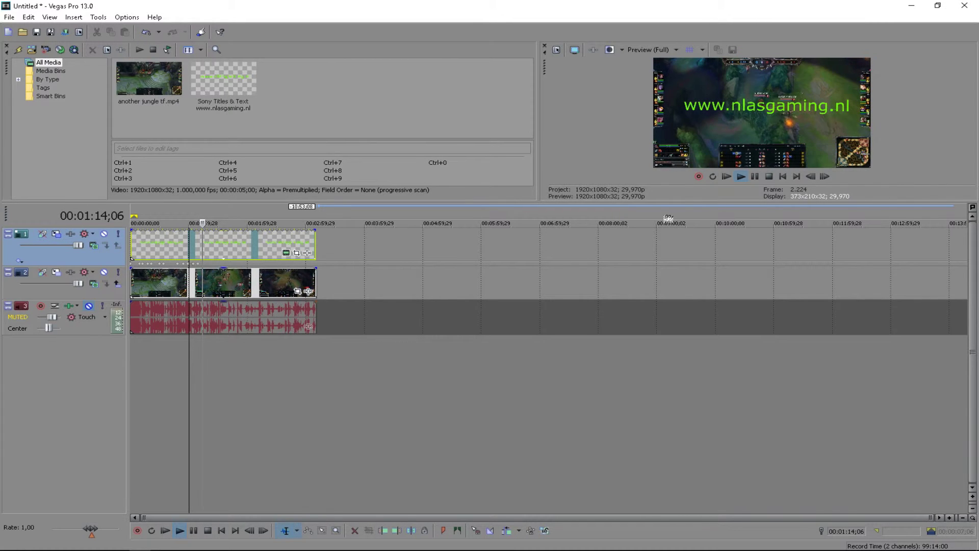
click(769, 176)
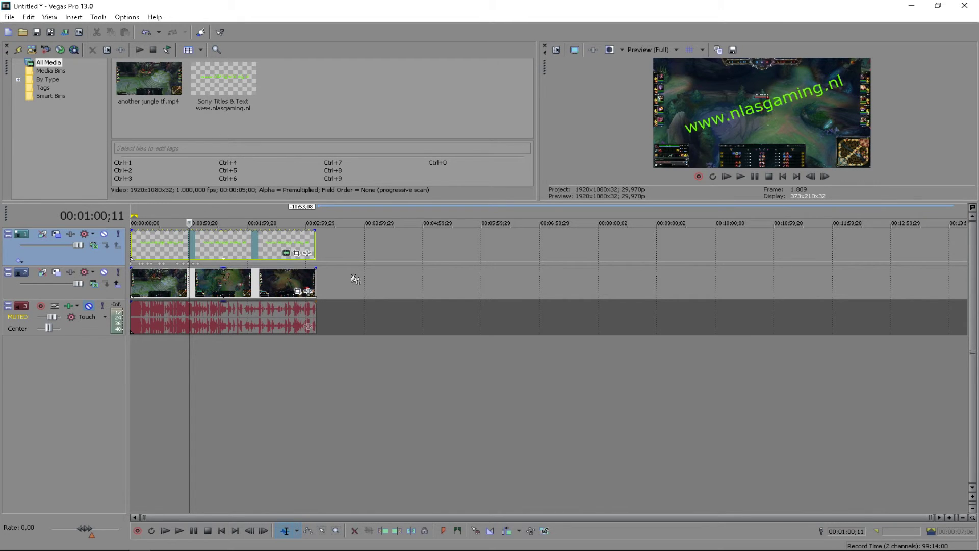
Delete the text track and insert a new empty video track above the gameplay clip
right_click(346, 250)
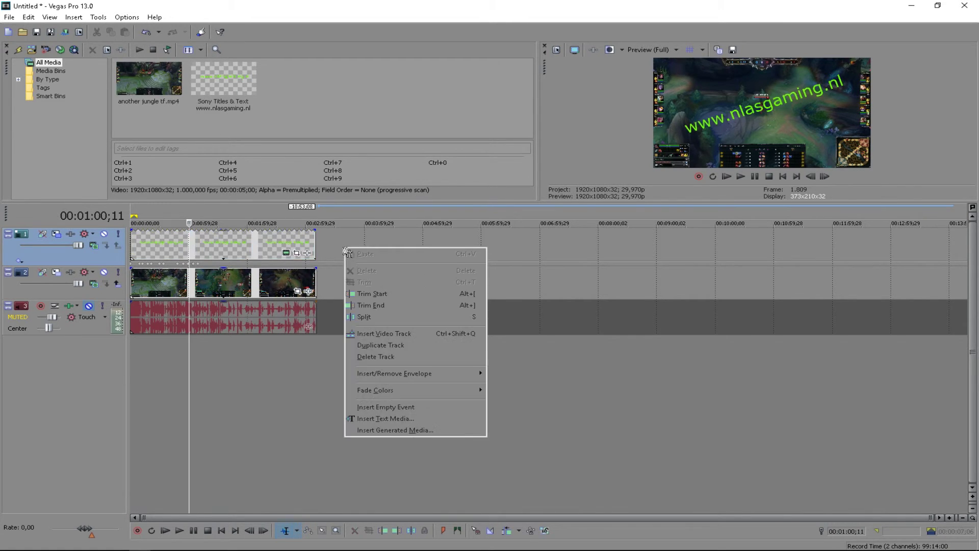
click(380, 357)
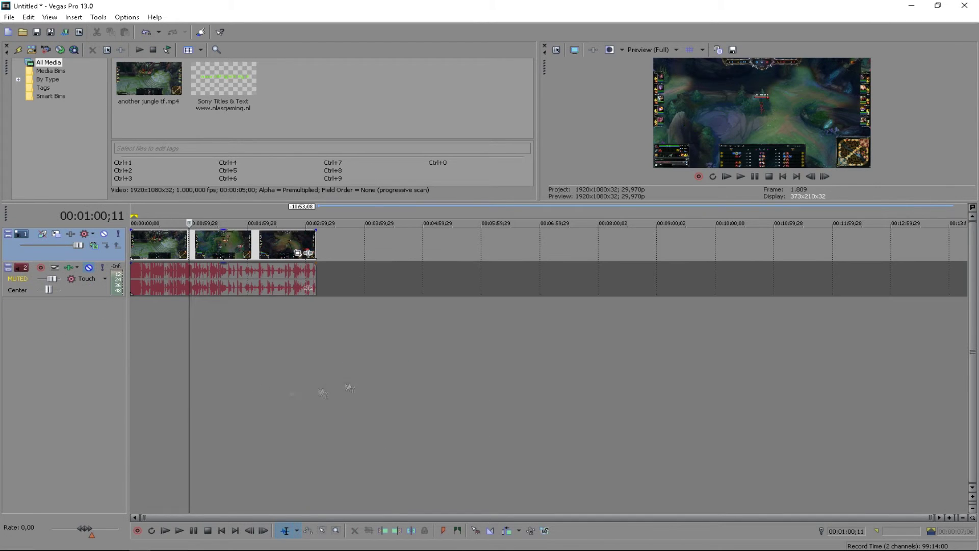
right_click(217, 332)
click(281, 363)
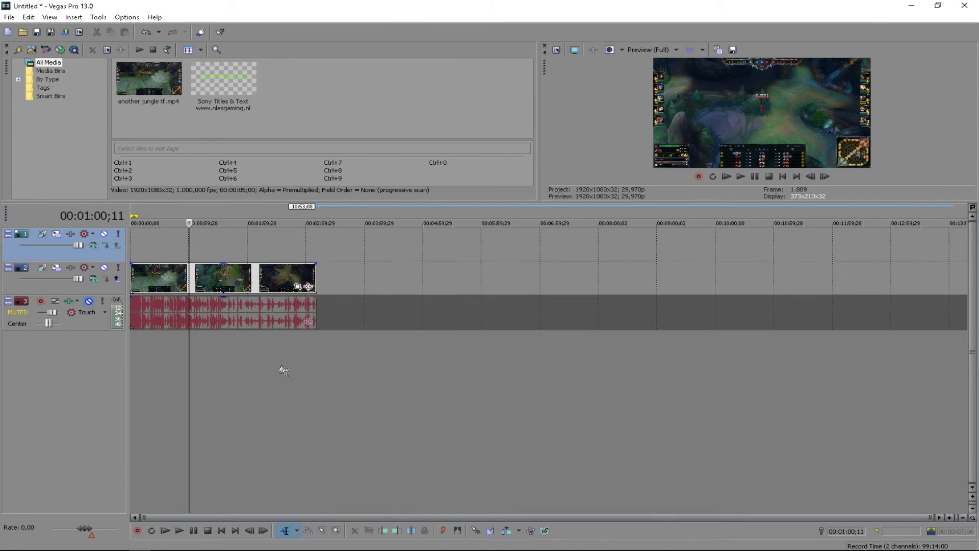
drag(224, 89, 133, 251)
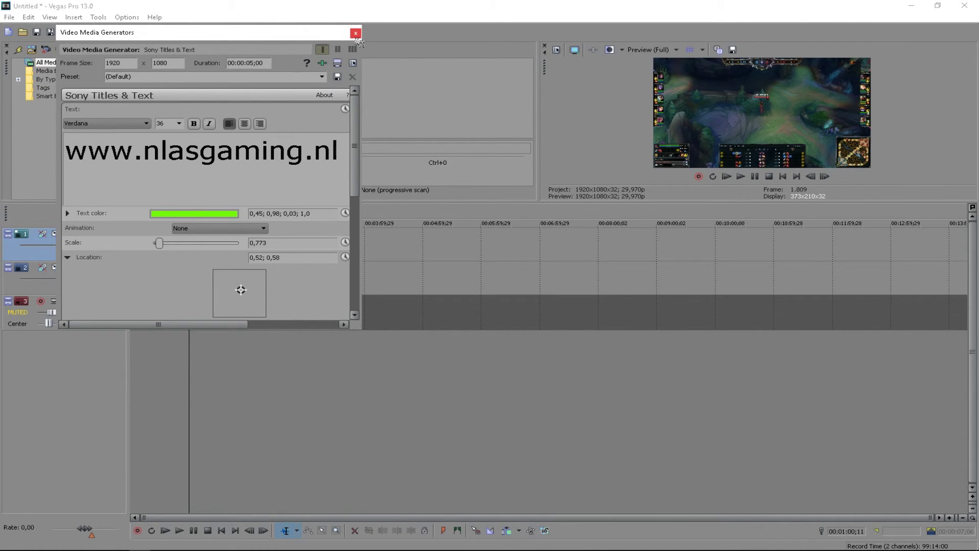
click(355, 33)
drag(151, 249, 316, 246)
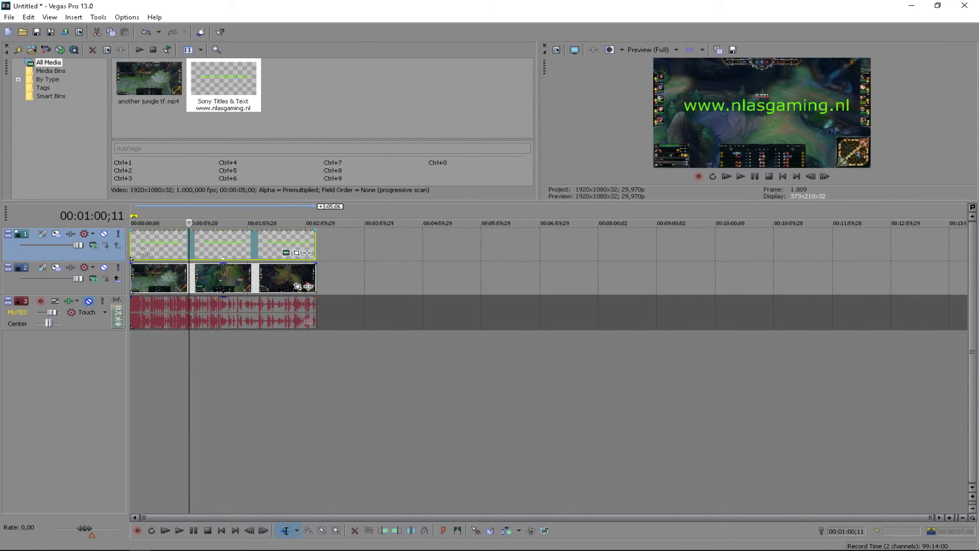
key(ctrl+Home)
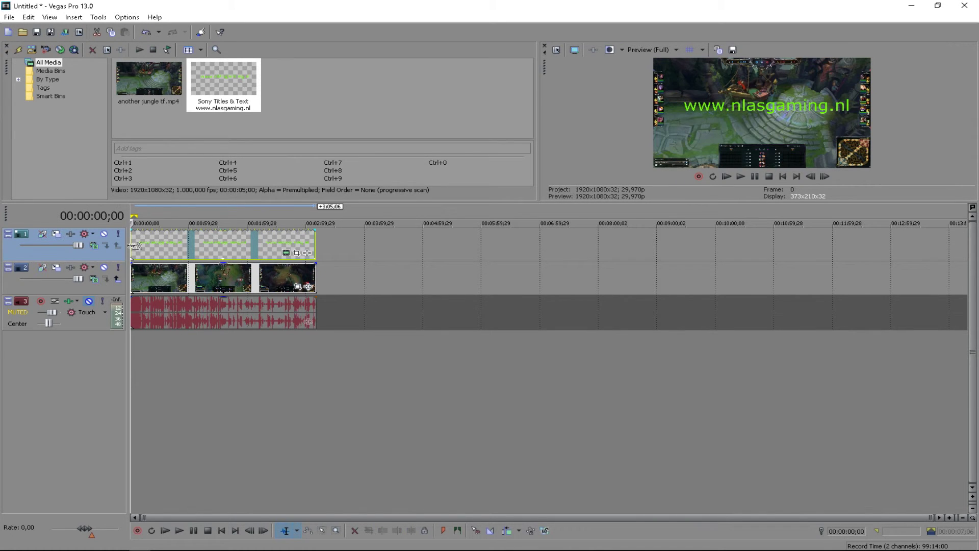
Set the text track's compositing mode to 3D Source Alpha and open its track motion settings
click(94, 246)
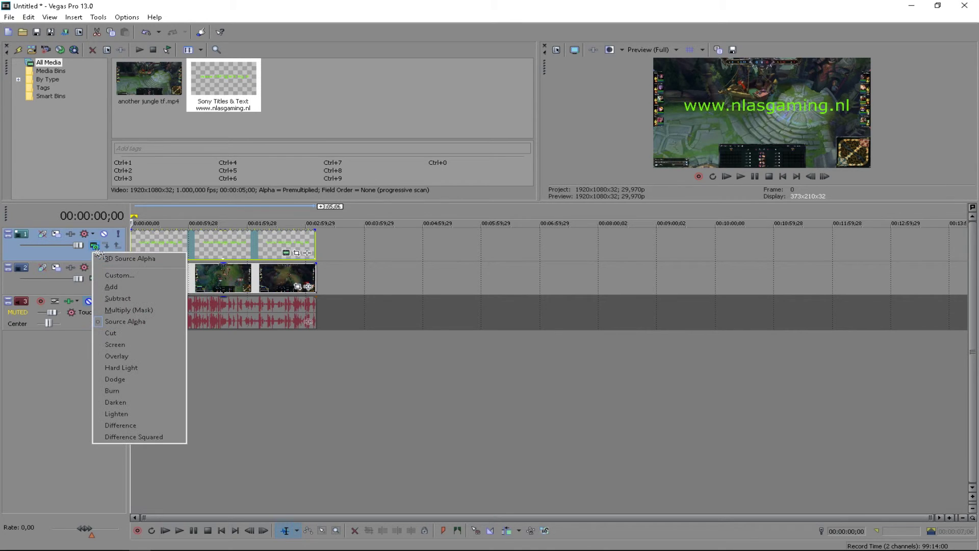
click(117, 261)
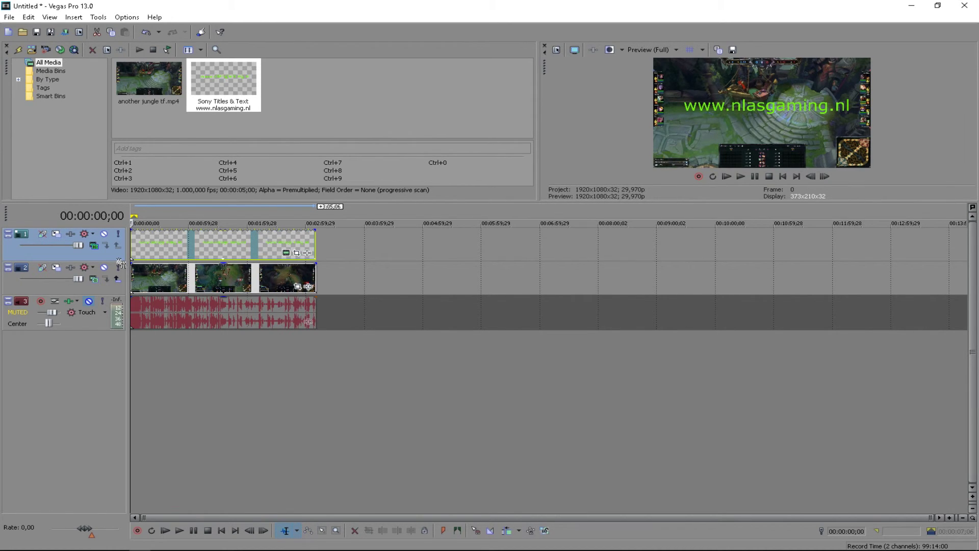
click(57, 234)
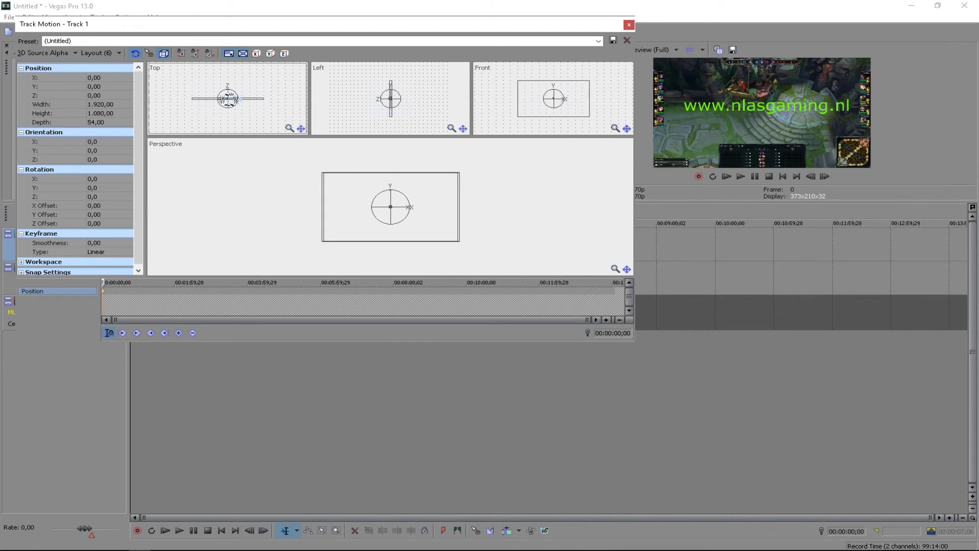
At the timeline start, rotate the text track in 3D to an orientation of about X -111.3, Y 8.3, Z -0.4
drag(229, 98, 232, 136)
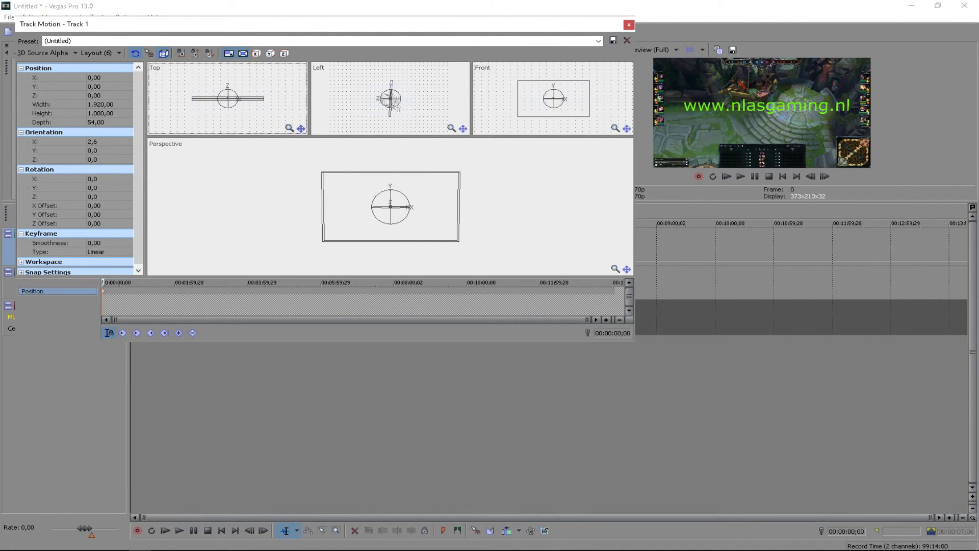
drag(390, 99, 312, 106)
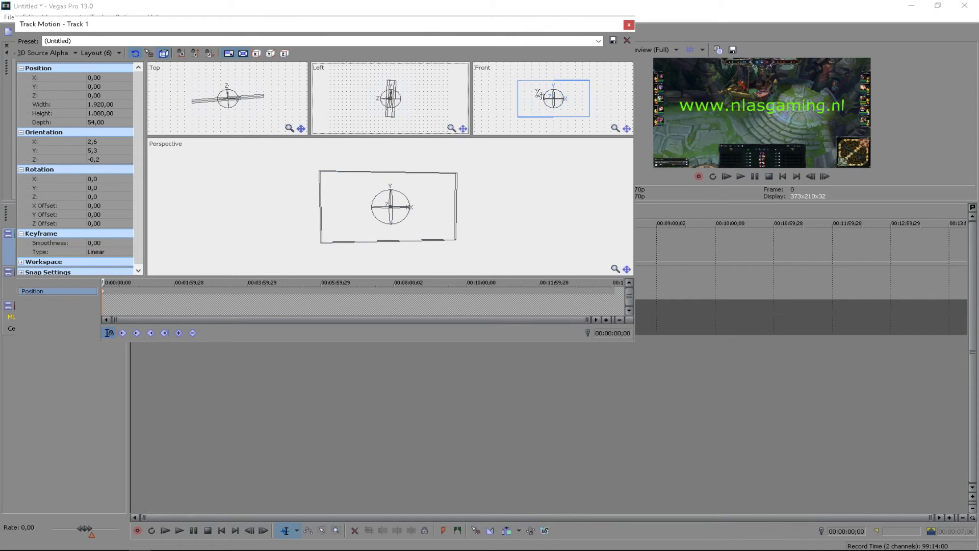
drag(545, 99, 500, 112)
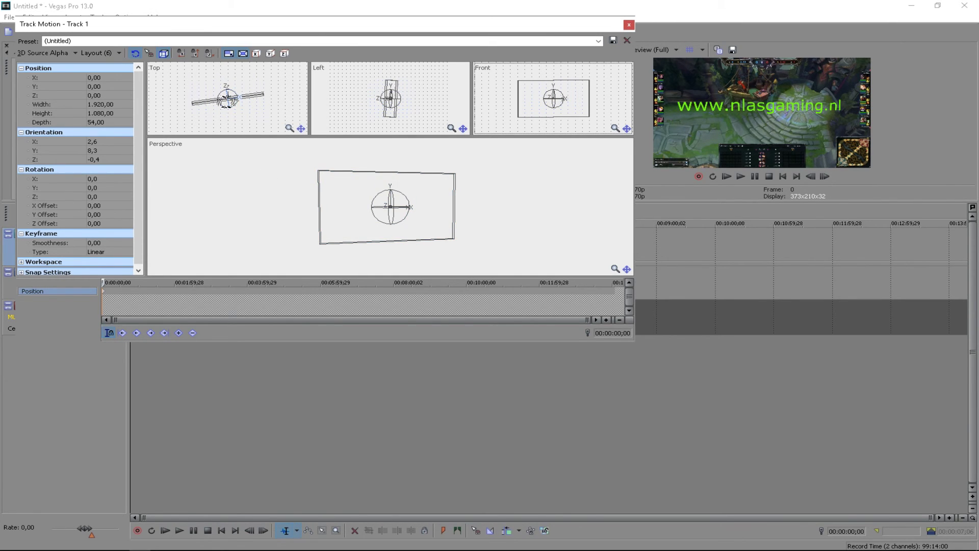
drag(226, 101, 228, 98)
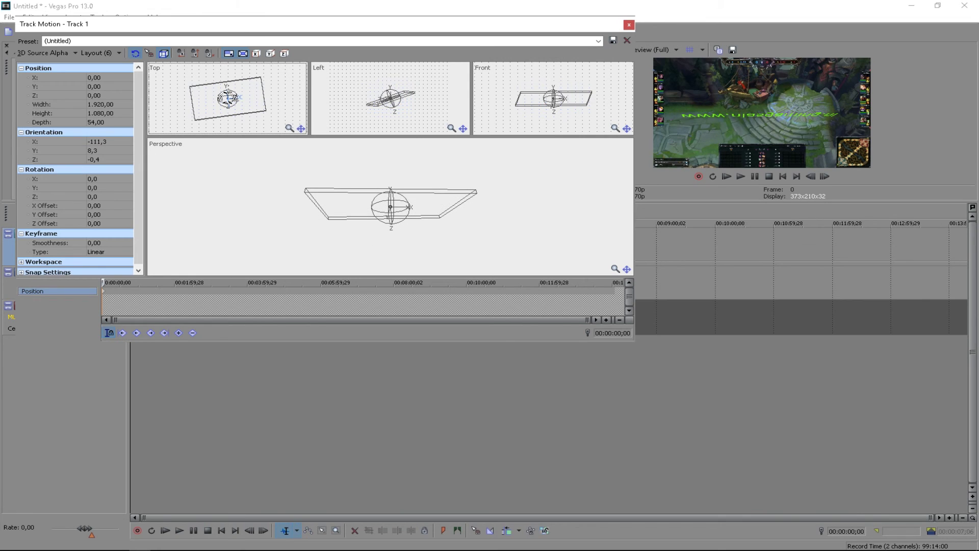
Advance to about 00:00:02;25 and rotate the text track around its X axis to about -13.9
click(827, 178)
click(826, 178)
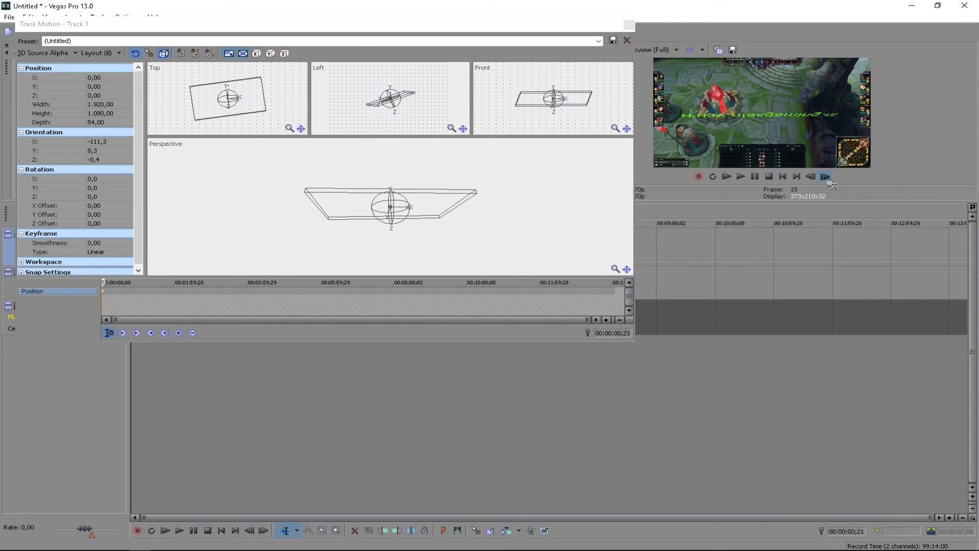
click(826, 177)
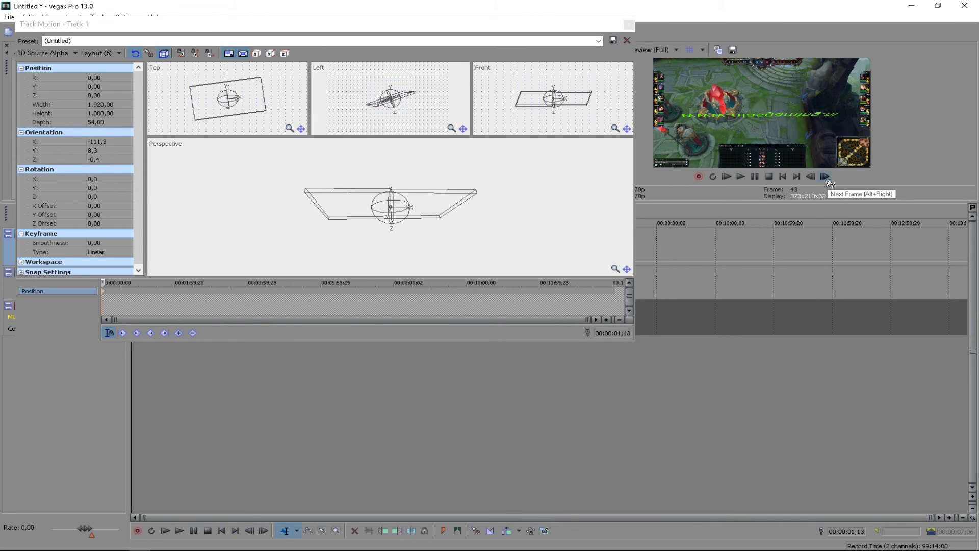
click(825, 177)
click(825, 177)
click(229, 102)
drag(229, 102, 241, 157)
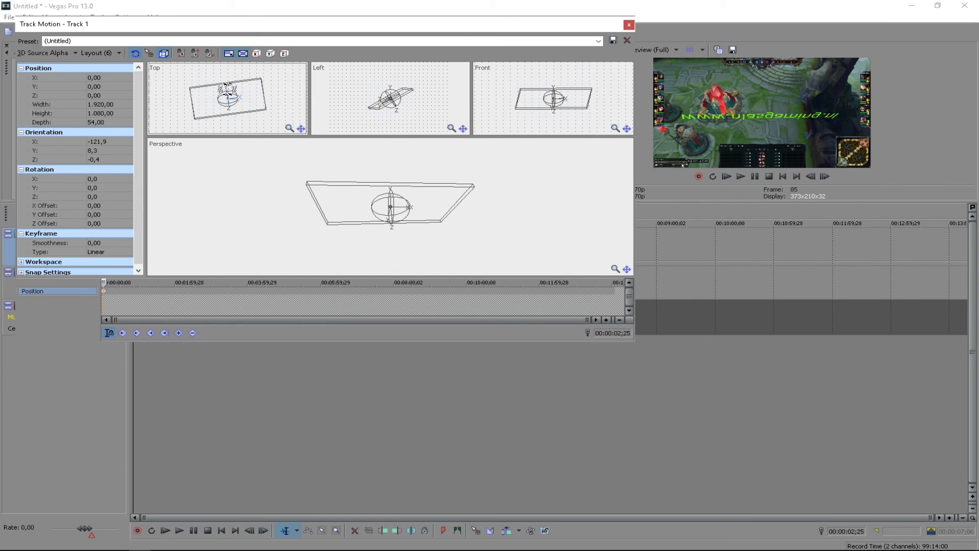
drag(227, 89, 234, 72)
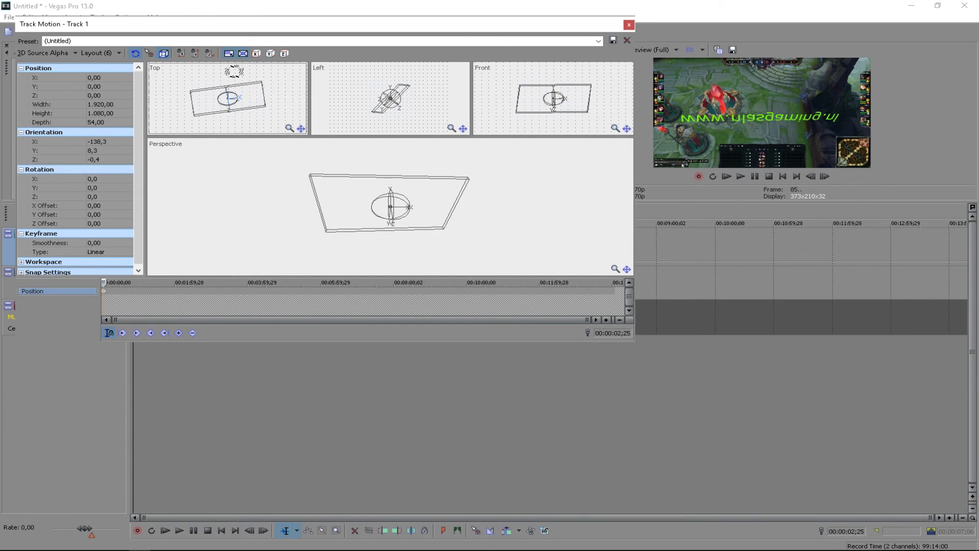
drag(228, 98, 230, 110)
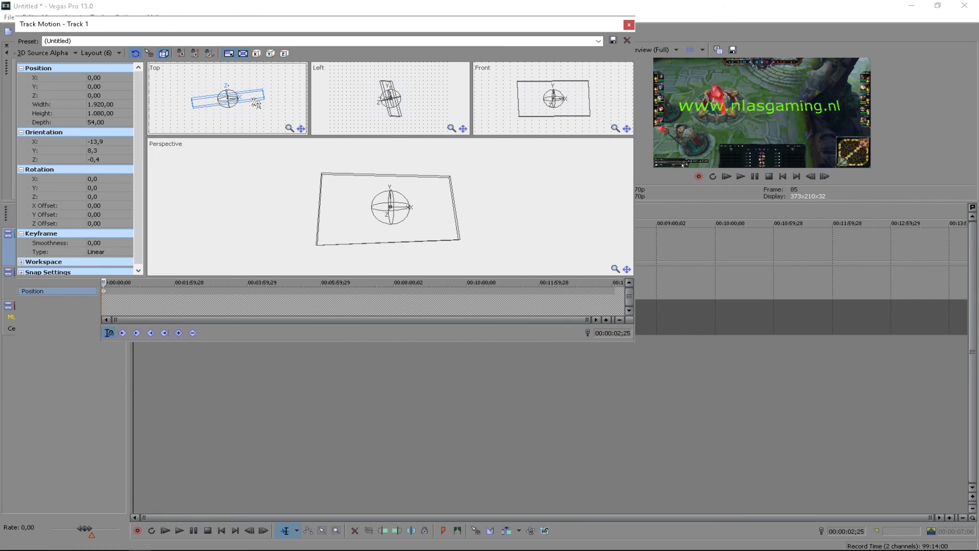
Advance to about 00:00:06;02 and rotate the text track around its X axis to about 14.0
click(792, 213)
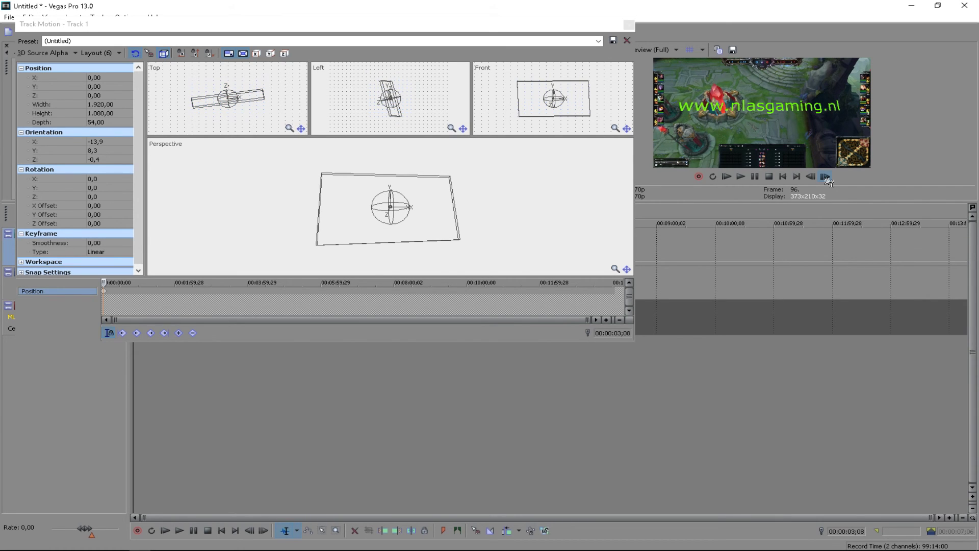
click(826, 177)
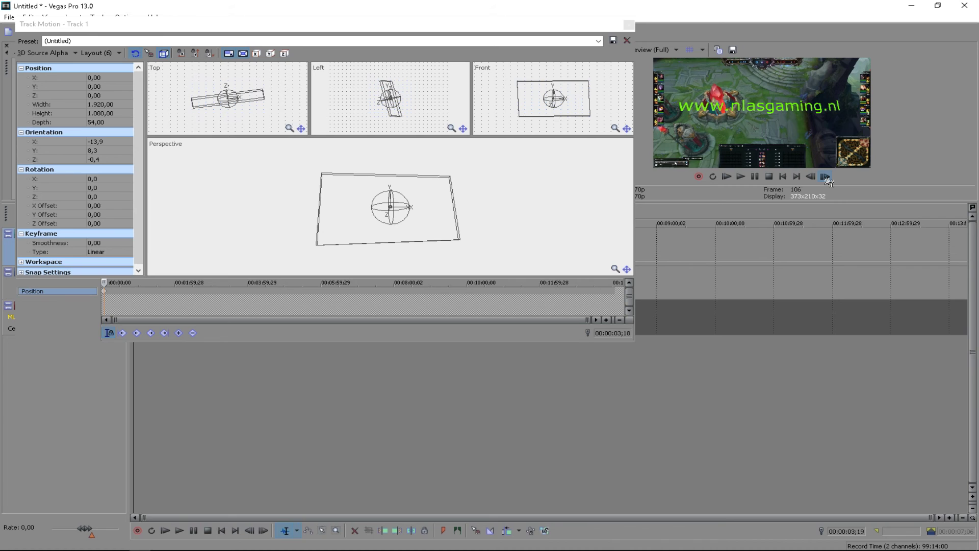
drag(827, 181, 828, 181)
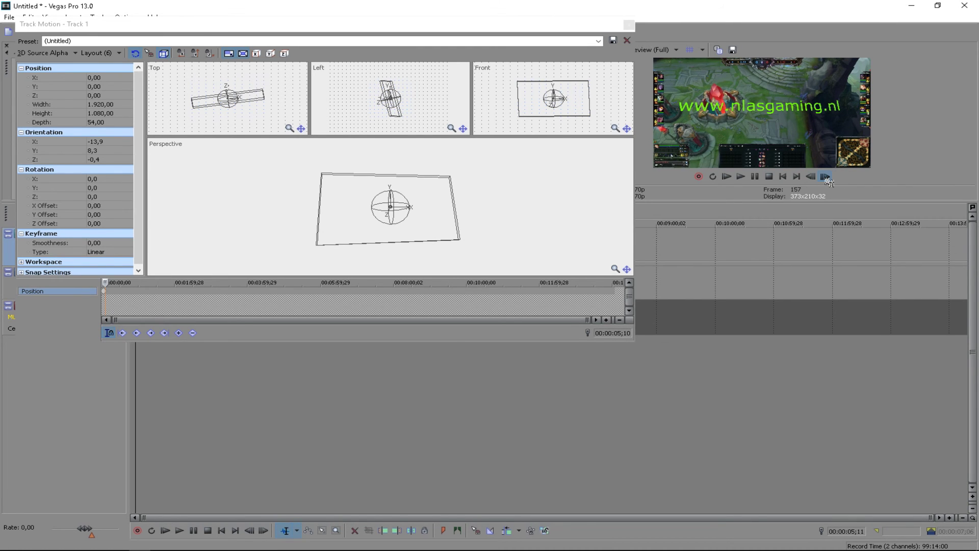
drag(828, 181, 828, 181)
drag(230, 99, 232, 84)
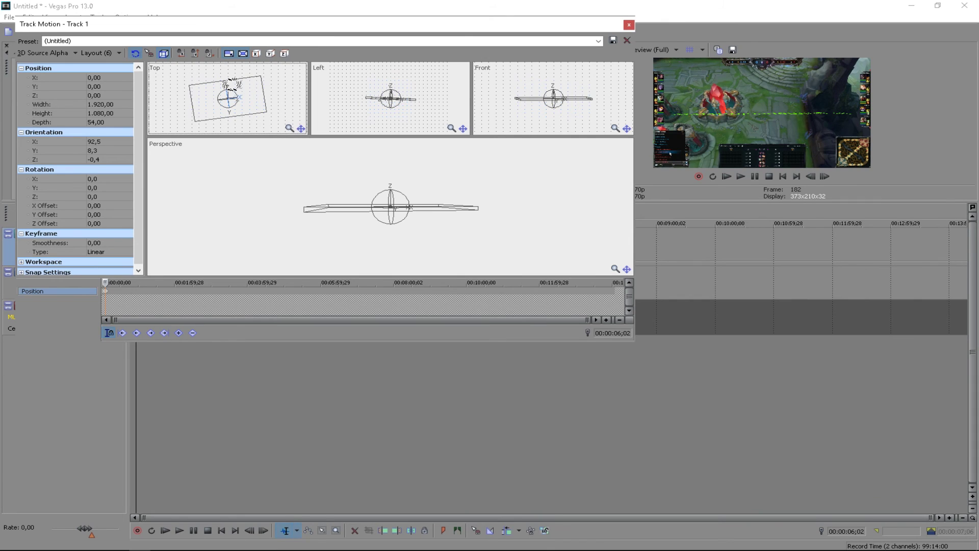
drag(232, 84, 389, 97)
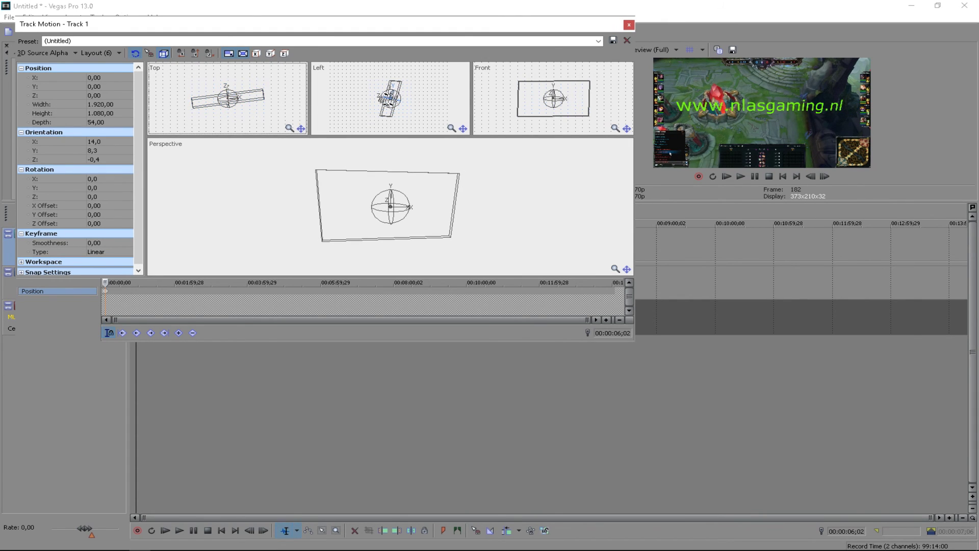
Advance to about 00:00:09;18 and reset the text track's orientation to 0 on all axes
click(826, 177)
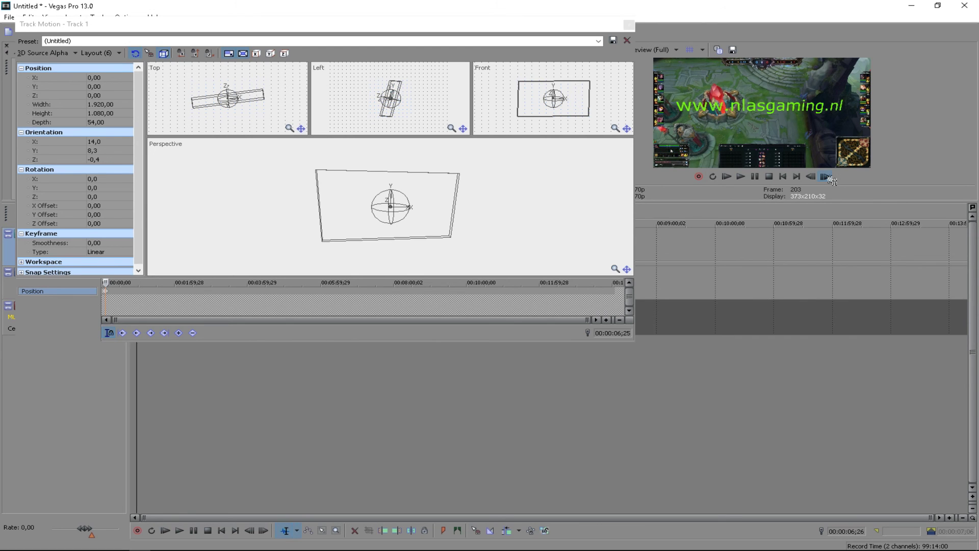
click(826, 177)
click(825, 178)
click(826, 178)
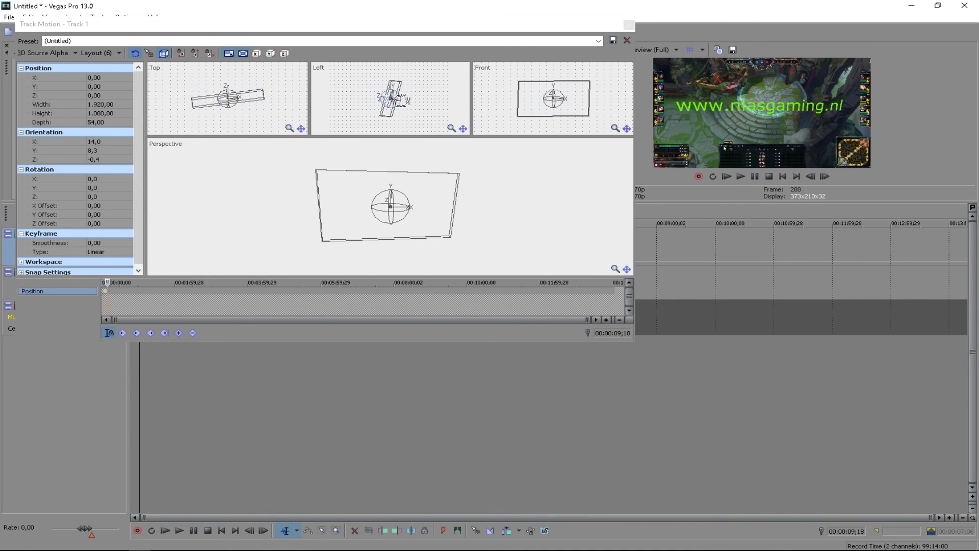
drag(402, 100, 408, 102)
key(Escape)
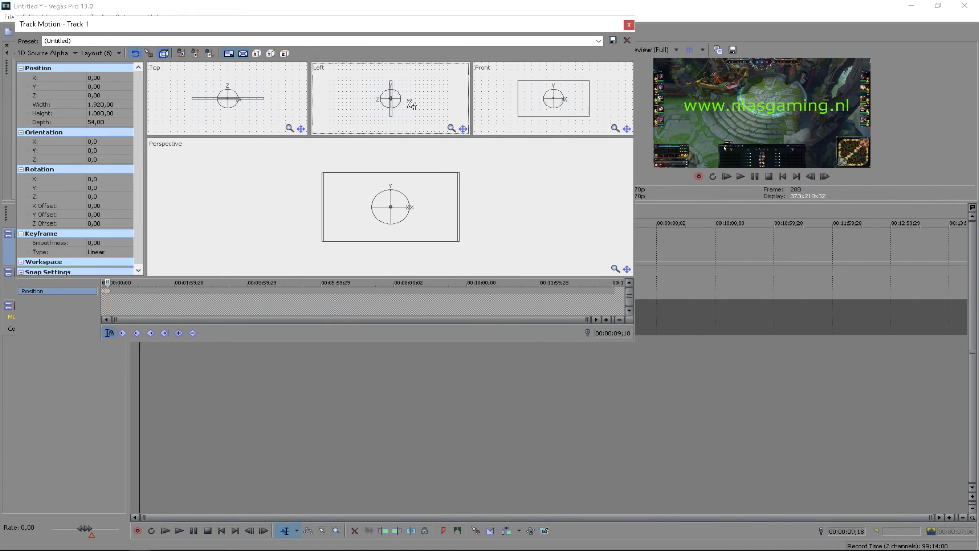
Tilt the text track around its X axis at 00:00:09;18 to an orientation of about -89.1
drag(411, 104, 400, 100)
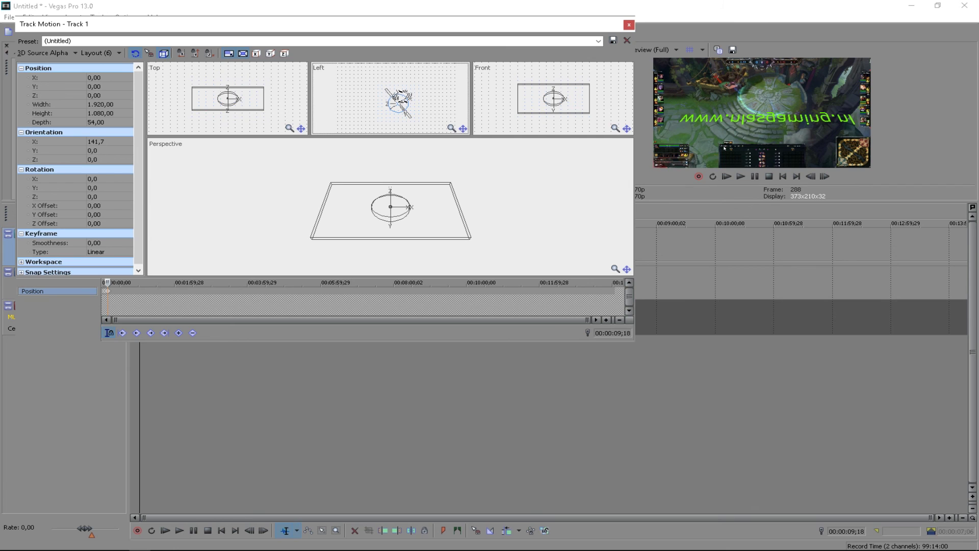
drag(400, 97, 380, 94)
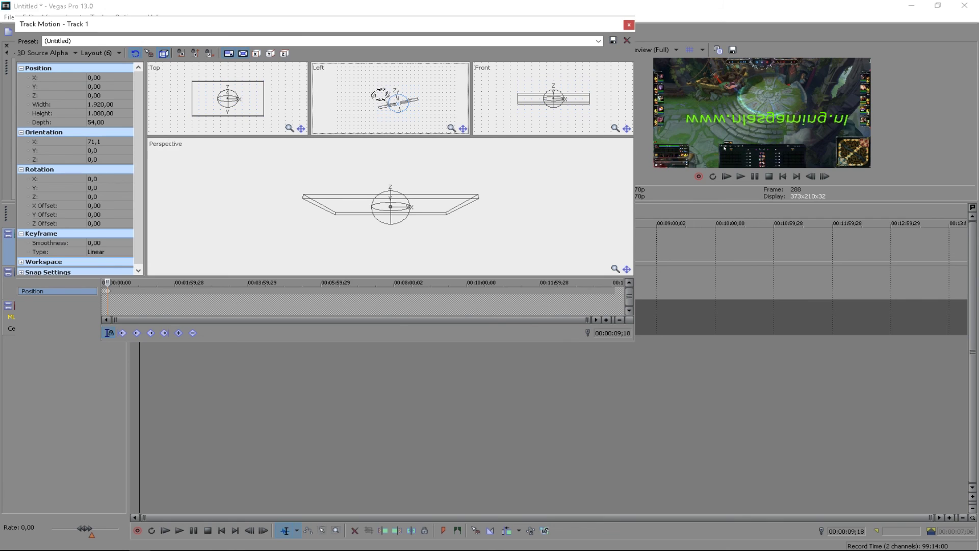
drag(380, 94, 441, 131)
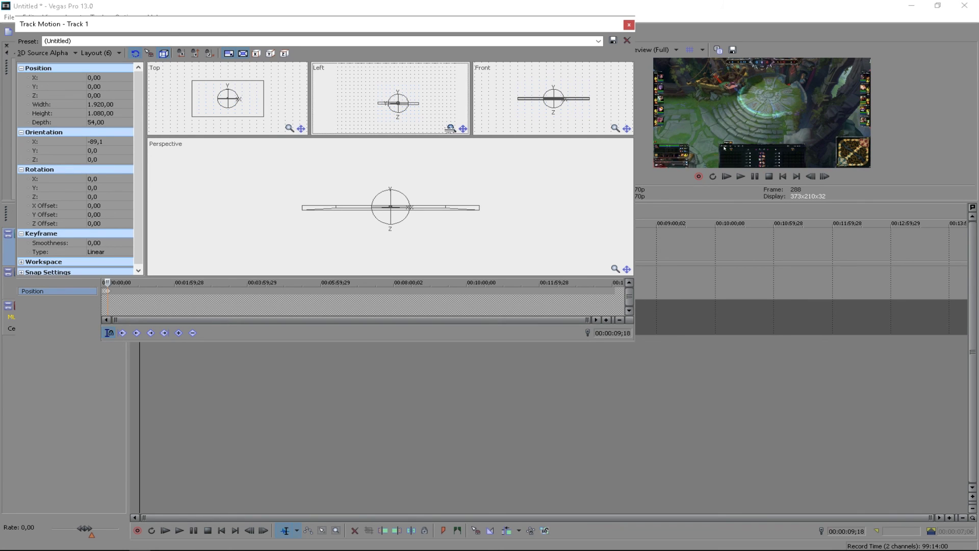
Turn the tilted text track at 00:00:09;18 to an orientation of about X -88.9, Y 41.4, Z -0.8
scroll(397, 102, up, 2)
drag(397, 103, 397, 113)
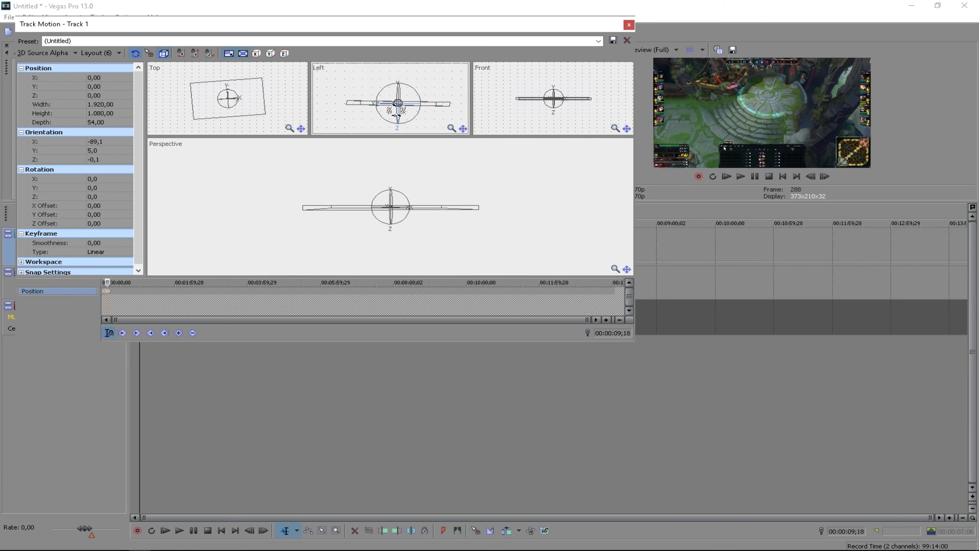
drag(397, 113, 442, 95)
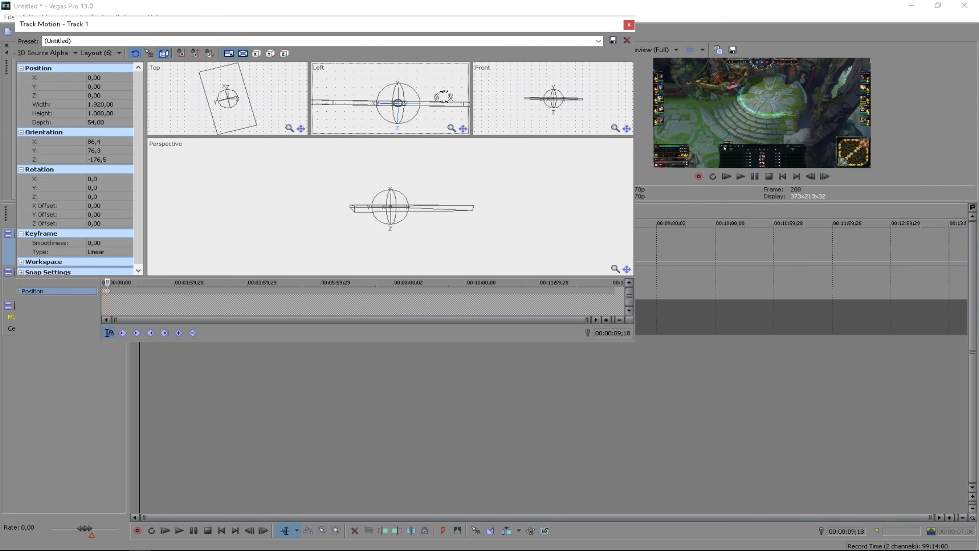
drag(442, 96, 485, 77)
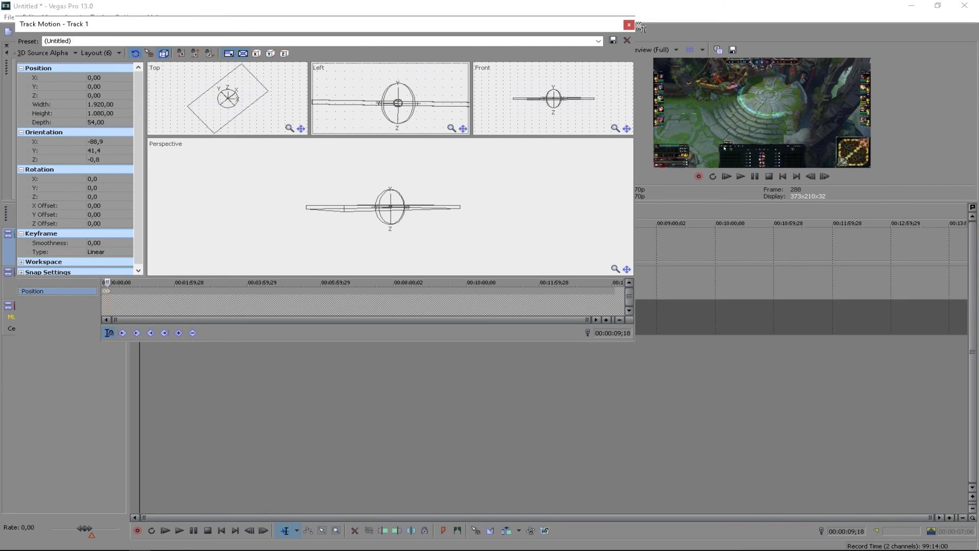